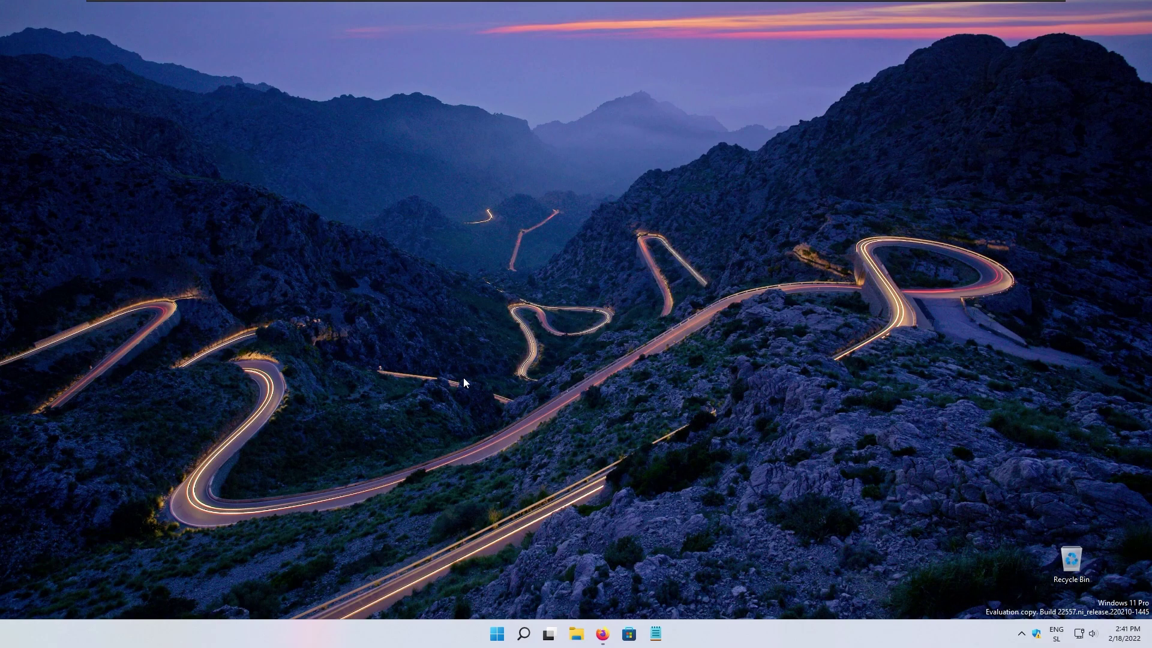
Group the pinned Photos and Microsoft Store apps into one folder in the Start menu.
click(502, 634)
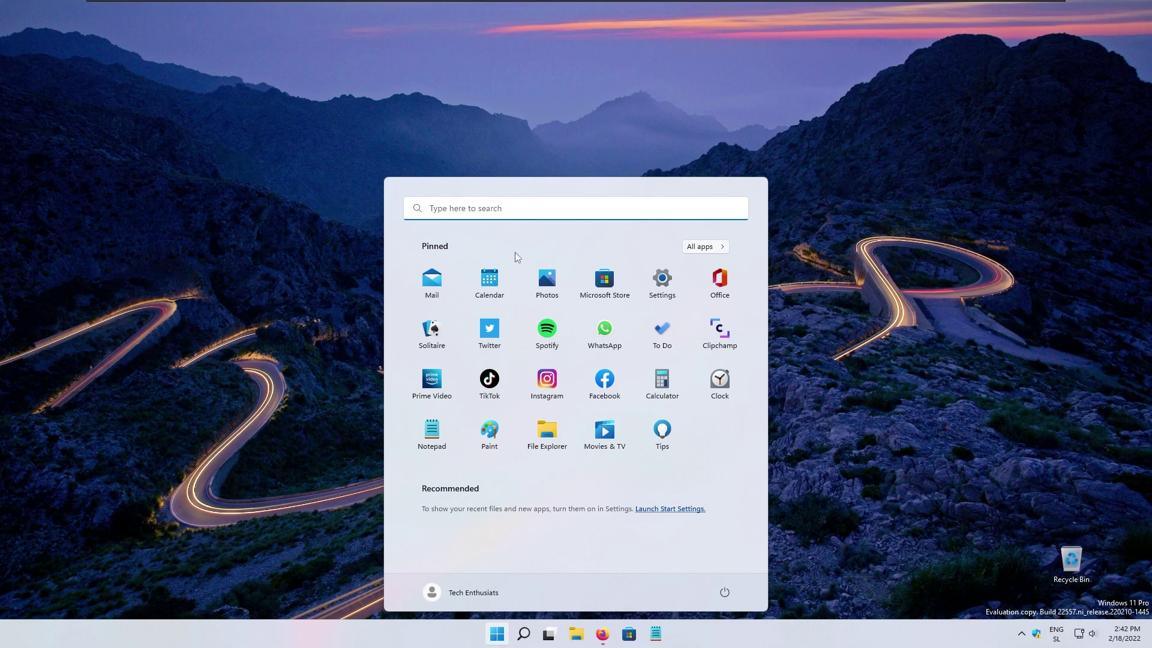
drag(546, 280, 606, 288)
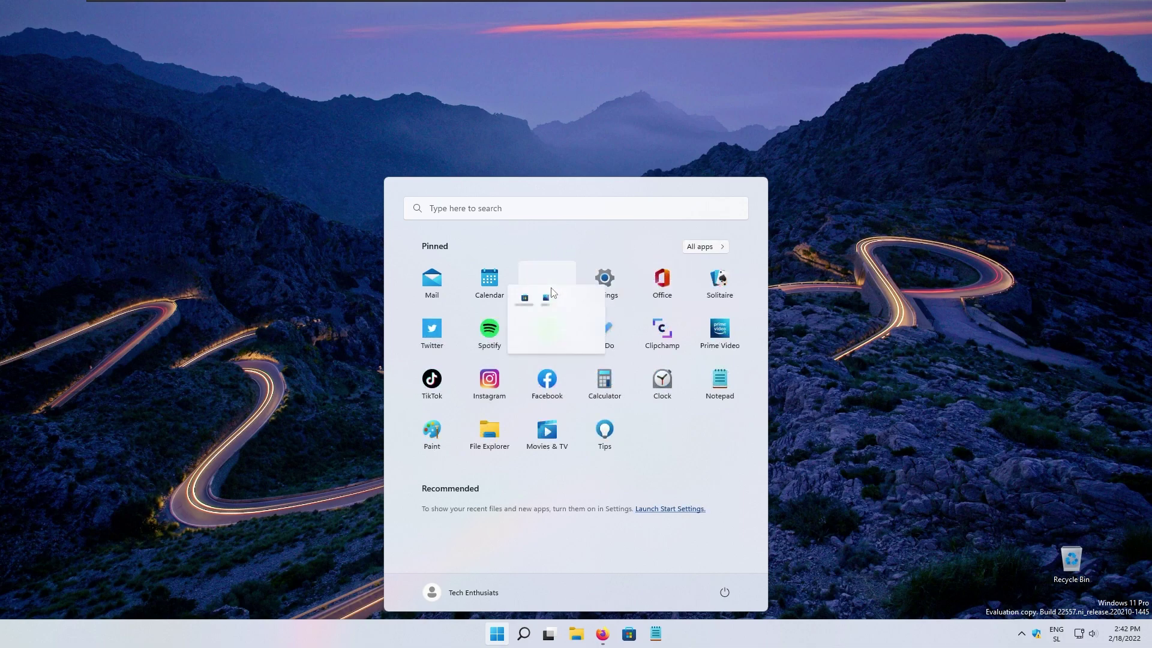
click(553, 291)
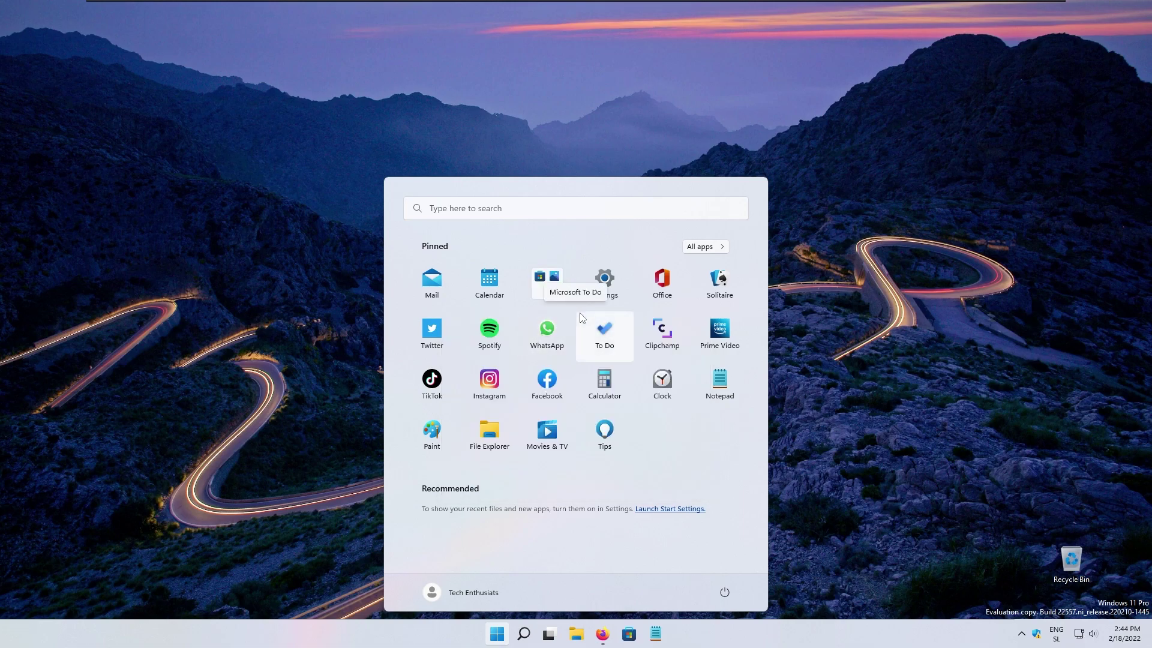
Turn on Do not disturb from the notification center and open the notification settings.
click(1127, 634)
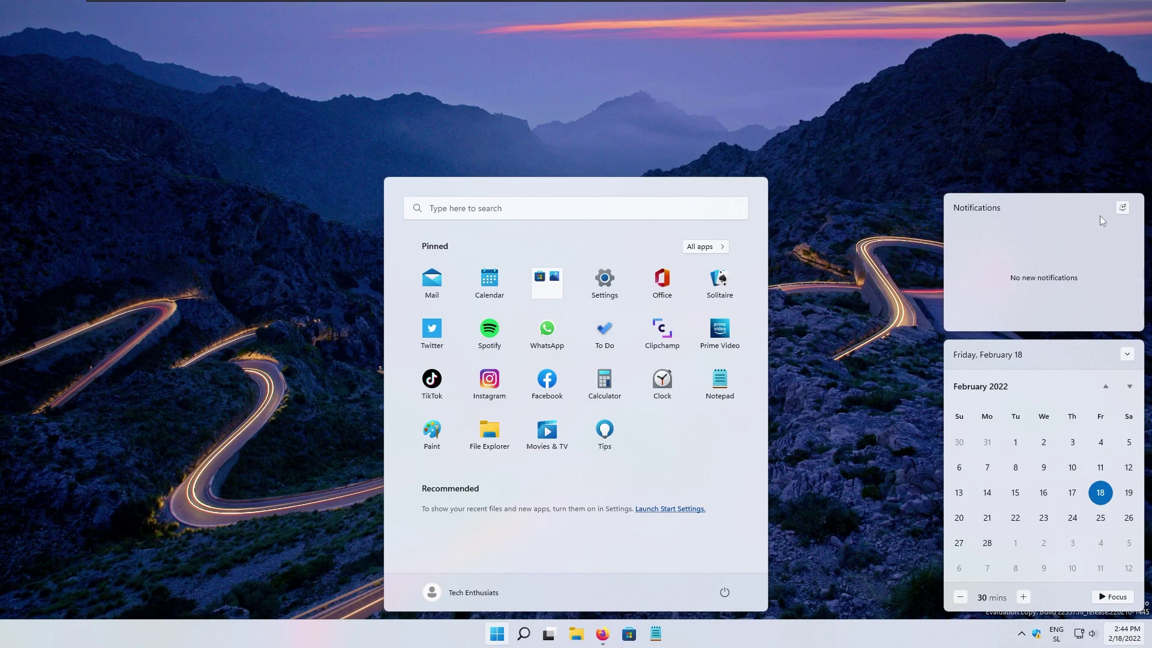
click(1124, 208)
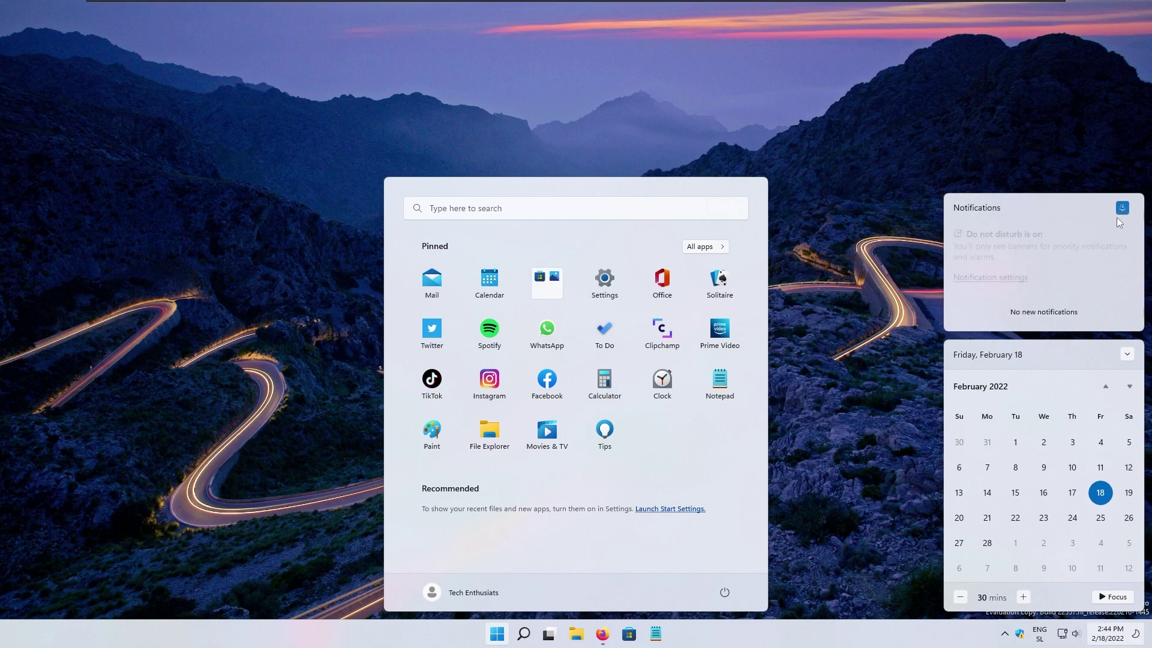
click(977, 279)
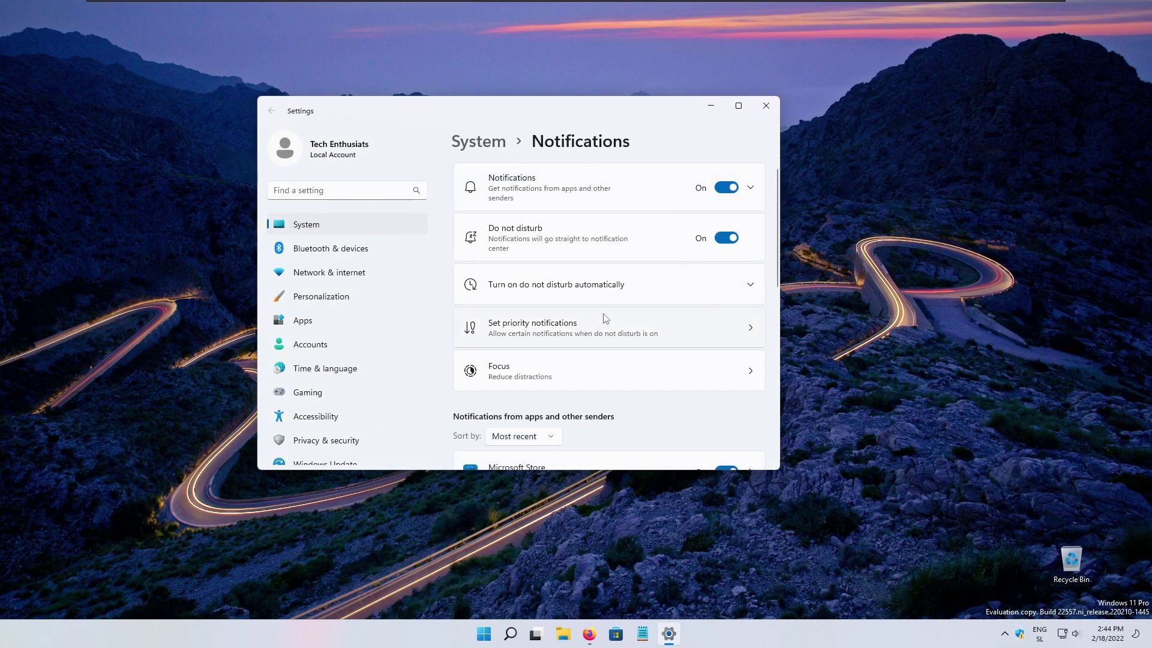
Review the rules for turning on do not disturb automatically and the Focus session options, and close Settings.
click(633, 285)
drag(615, 114, 620, 94)
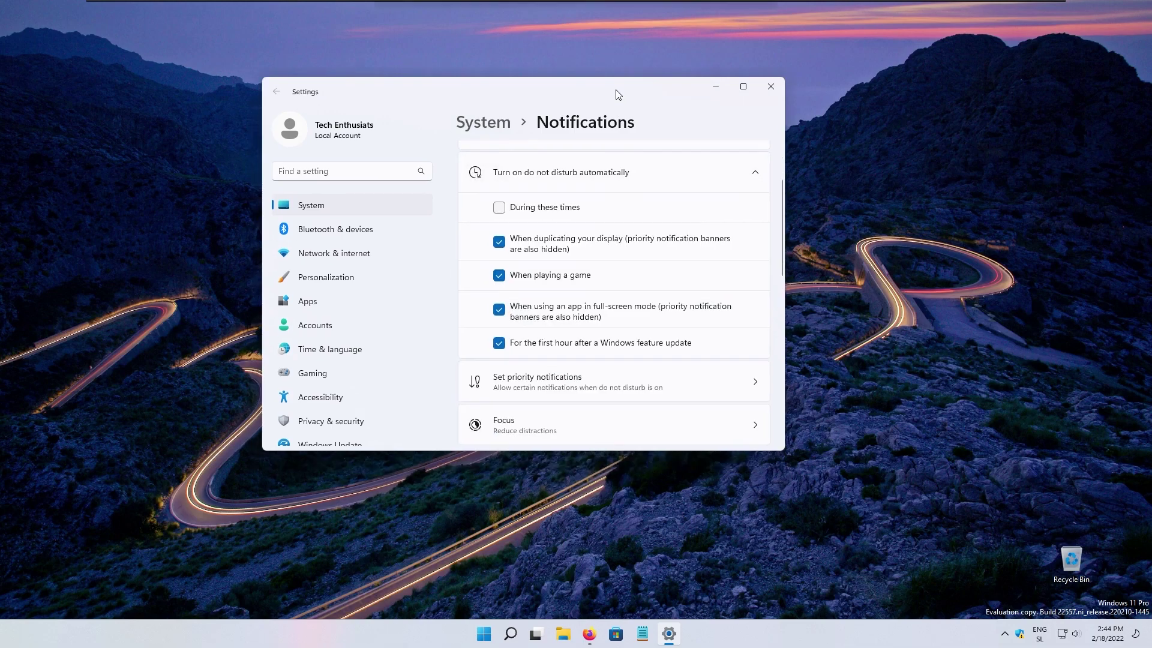
scroll(558, 360, down, 1)
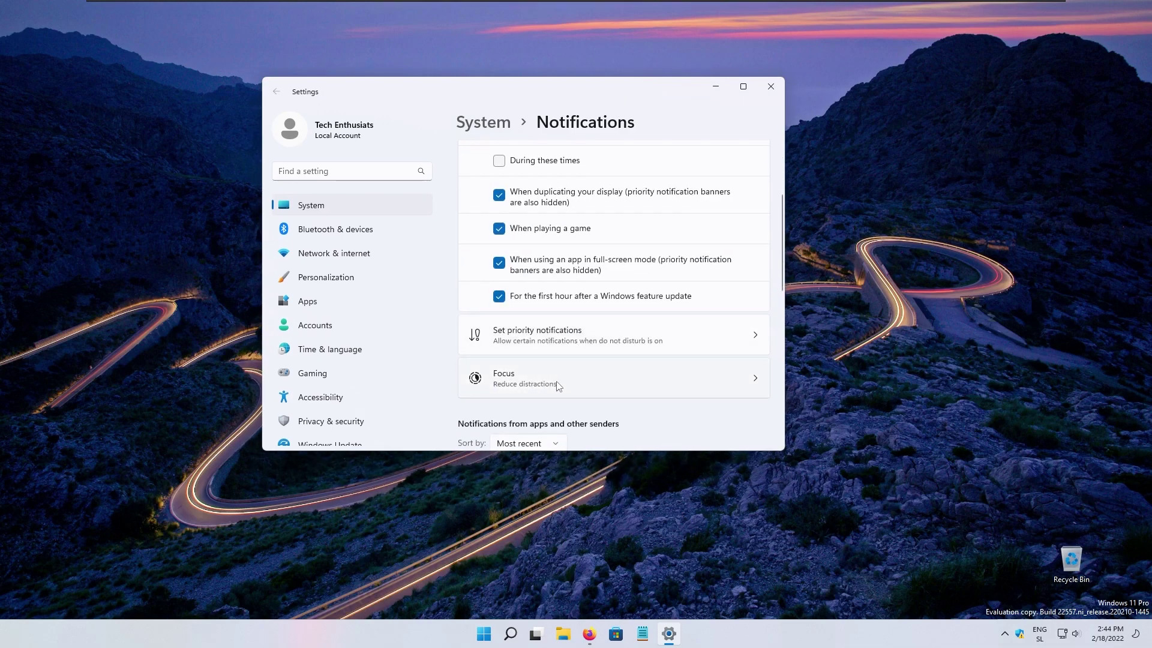
click(549, 381)
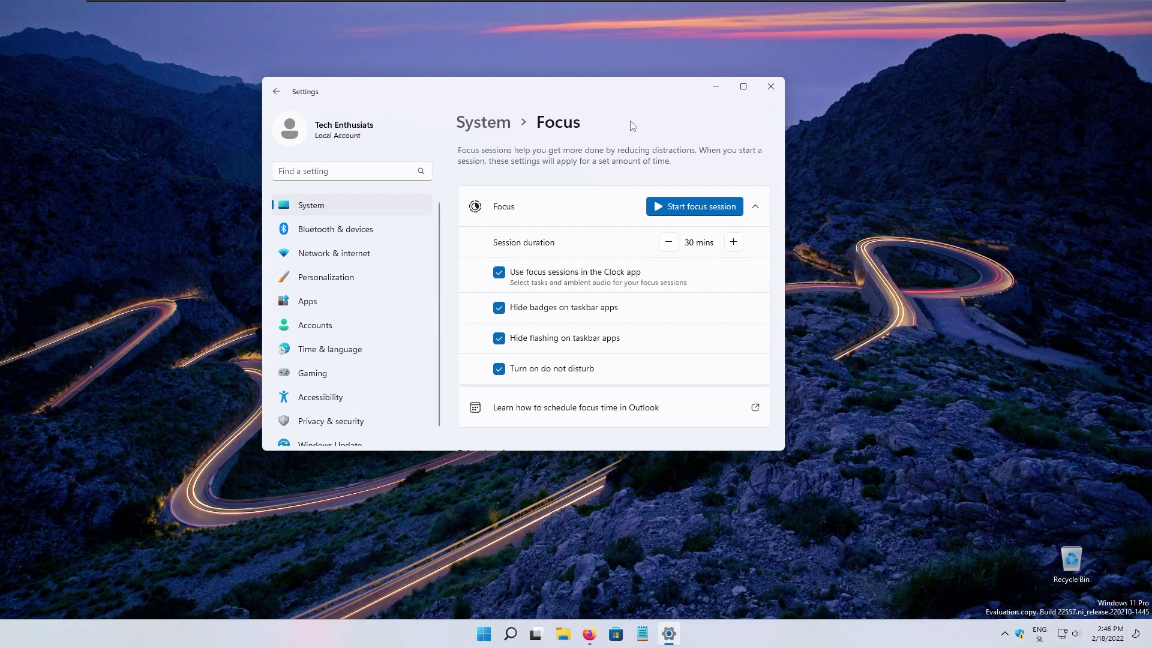
click(771, 86)
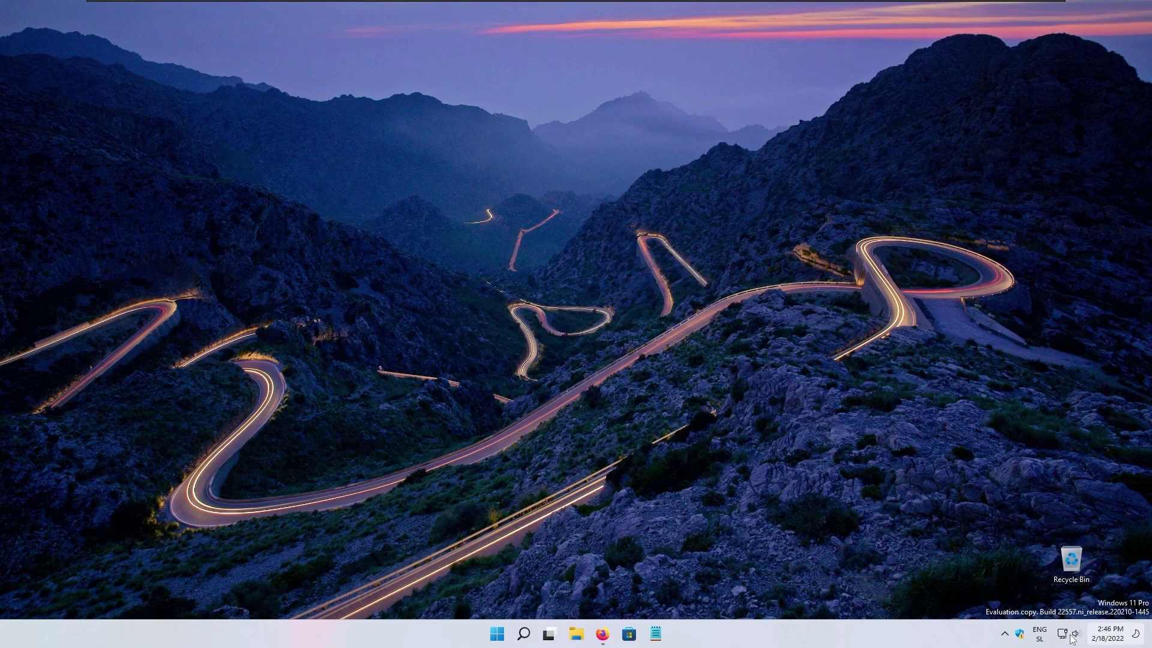
Turn on Live captions from the accessibility options in quick settings.
click(1039, 634)
click(1074, 635)
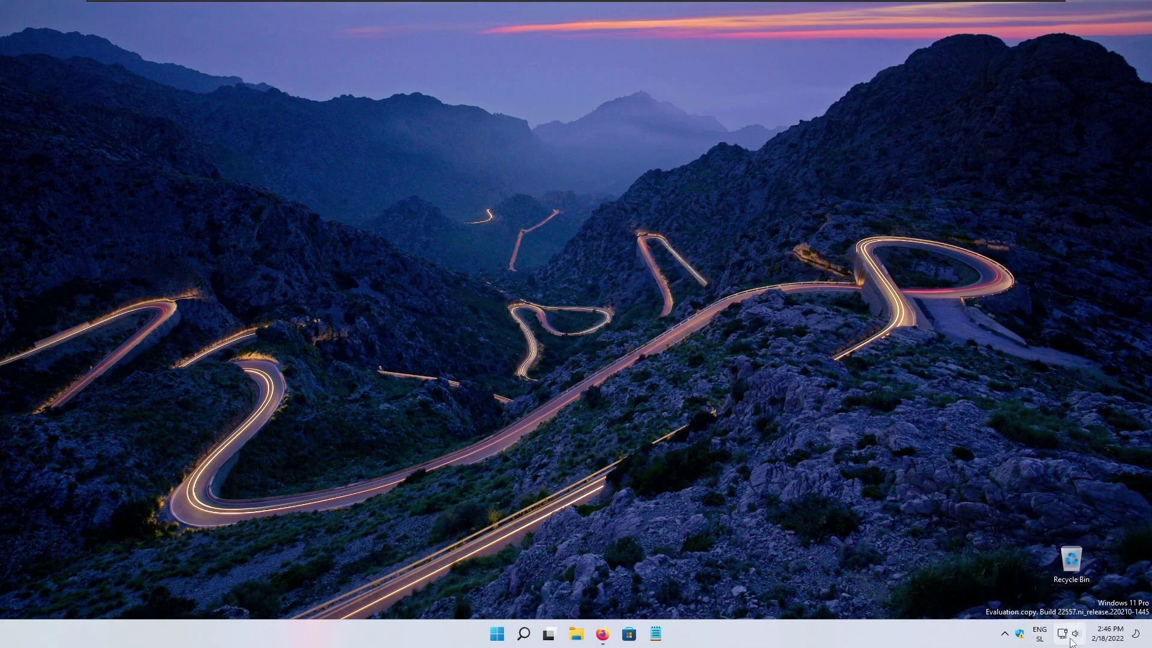
click(1074, 636)
click(1039, 453)
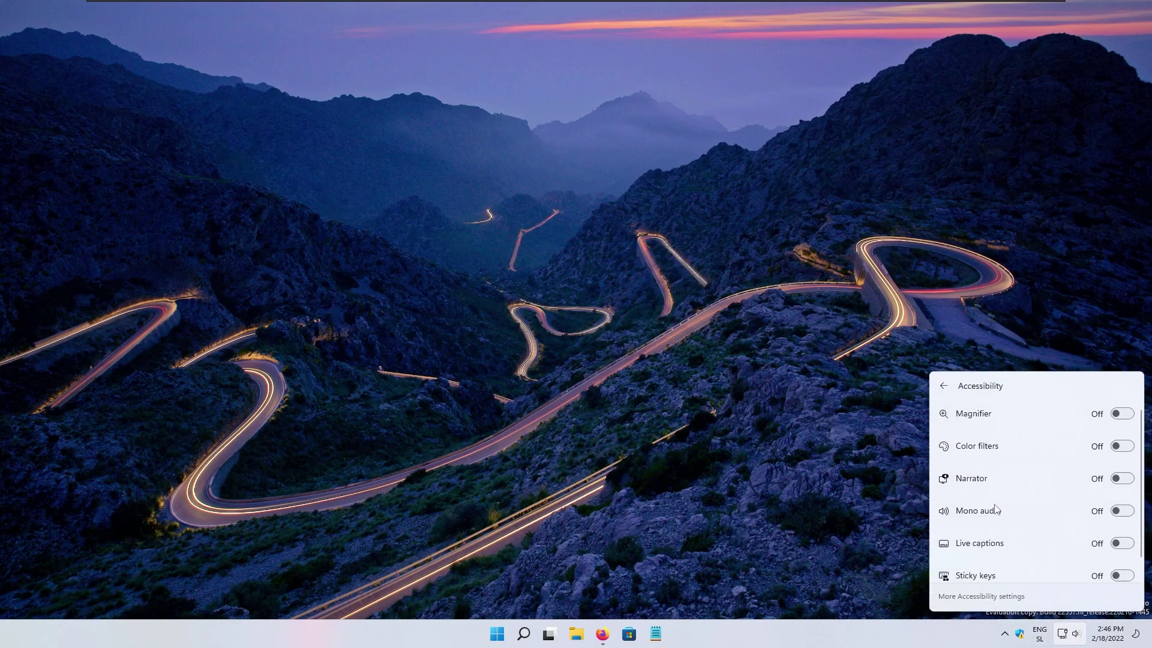
scroll(990, 542, down, 1)
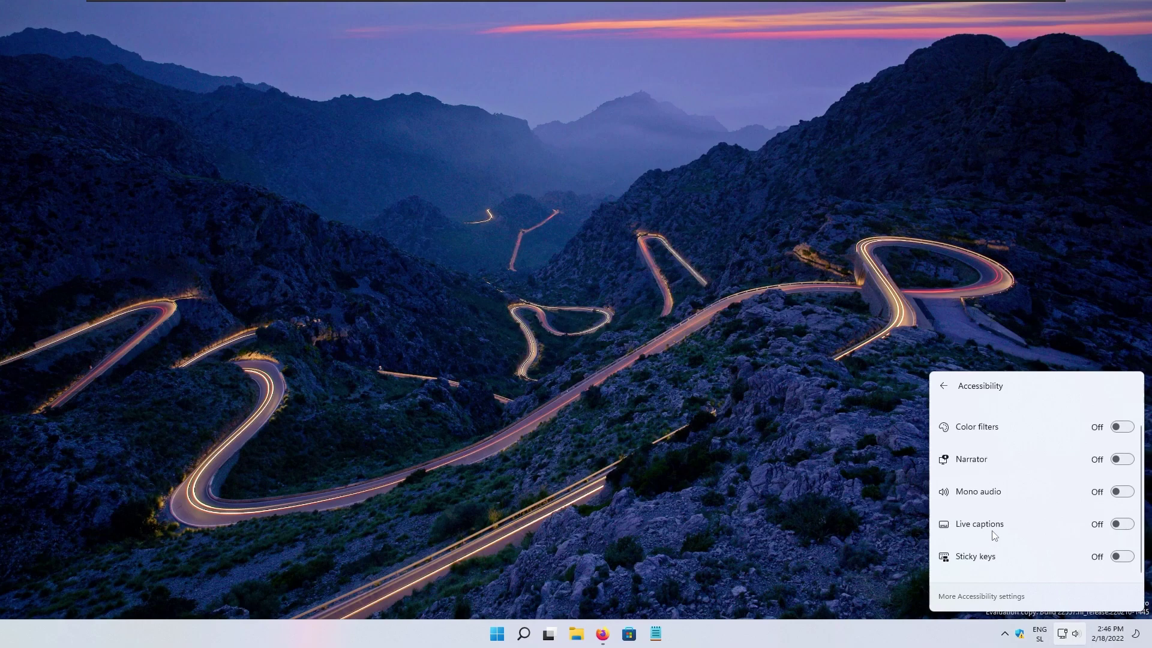
click(1122, 524)
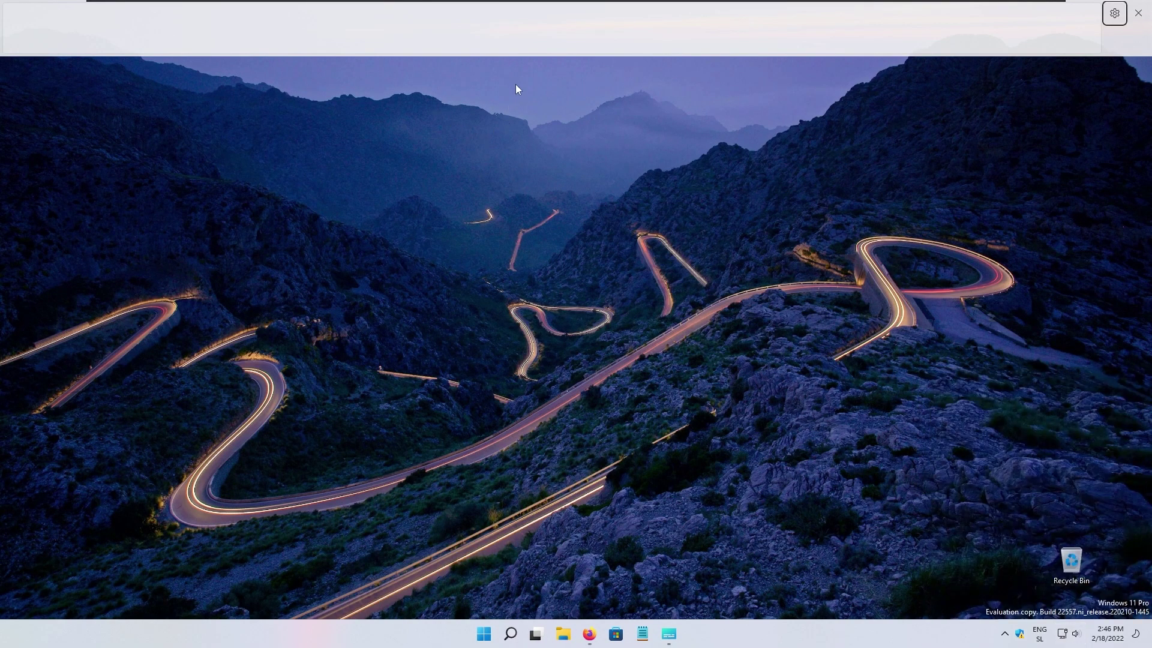
Set the live captions position to Floating on screen and move the caption window down to just above the taskbar.
click(1115, 14)
mouse_move(1097, 71)
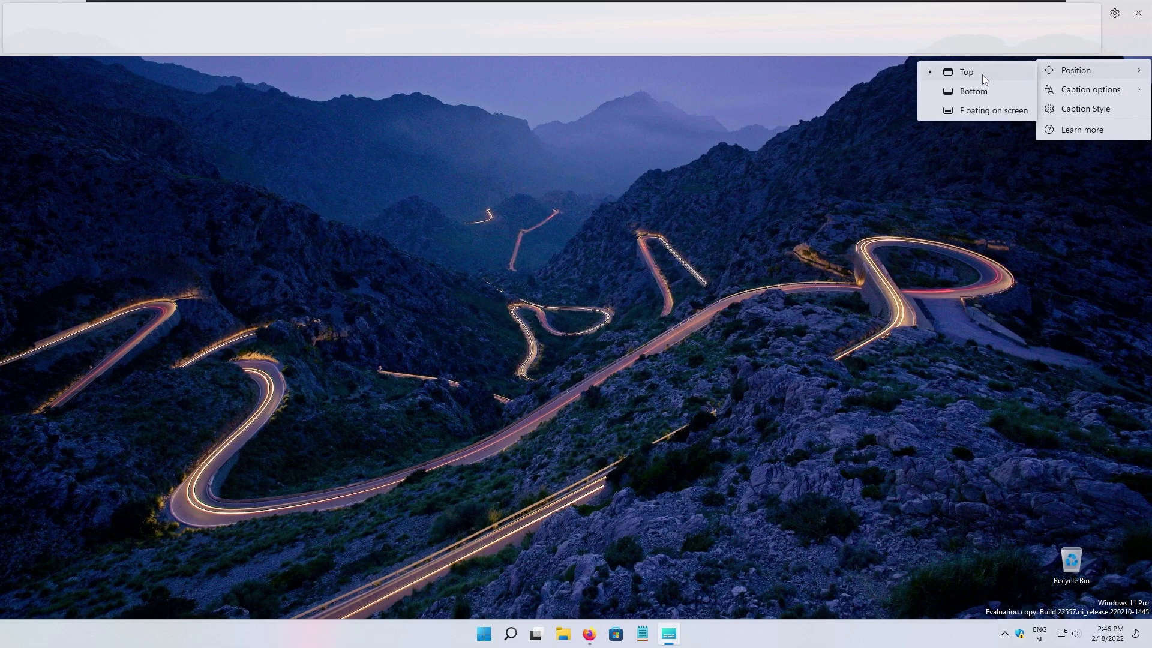
click(991, 114)
drag(625, 290, 633, 532)
Review the live captions options and the list of available caption styles in the Captions settings.
click(766, 536)
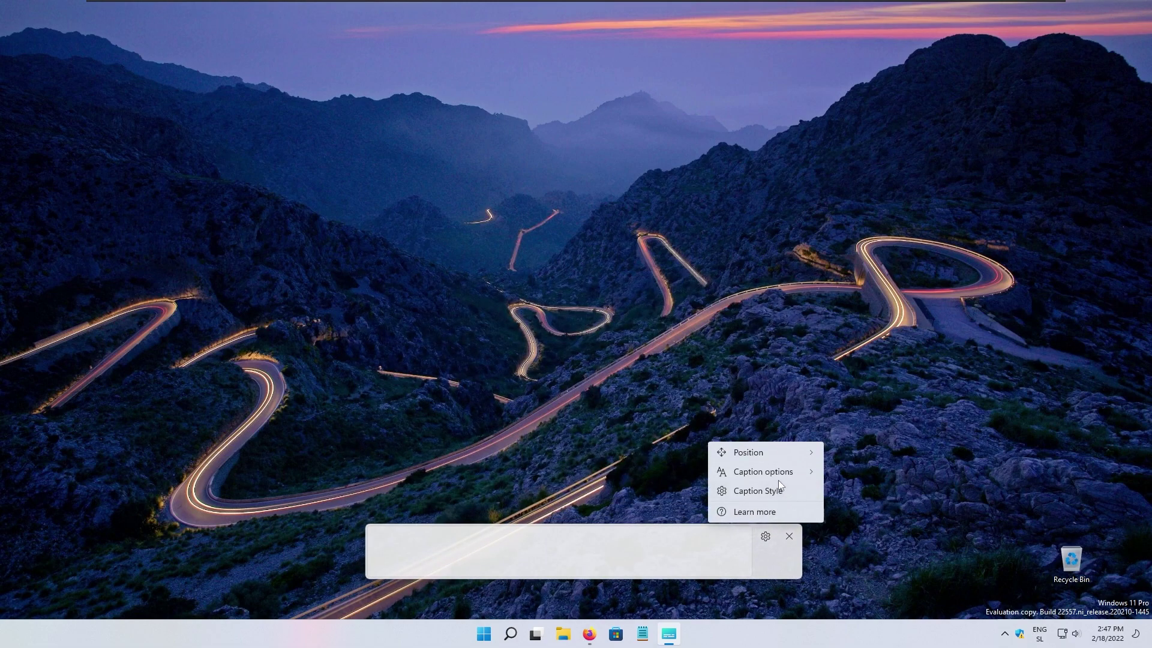
mouse_move(778, 474)
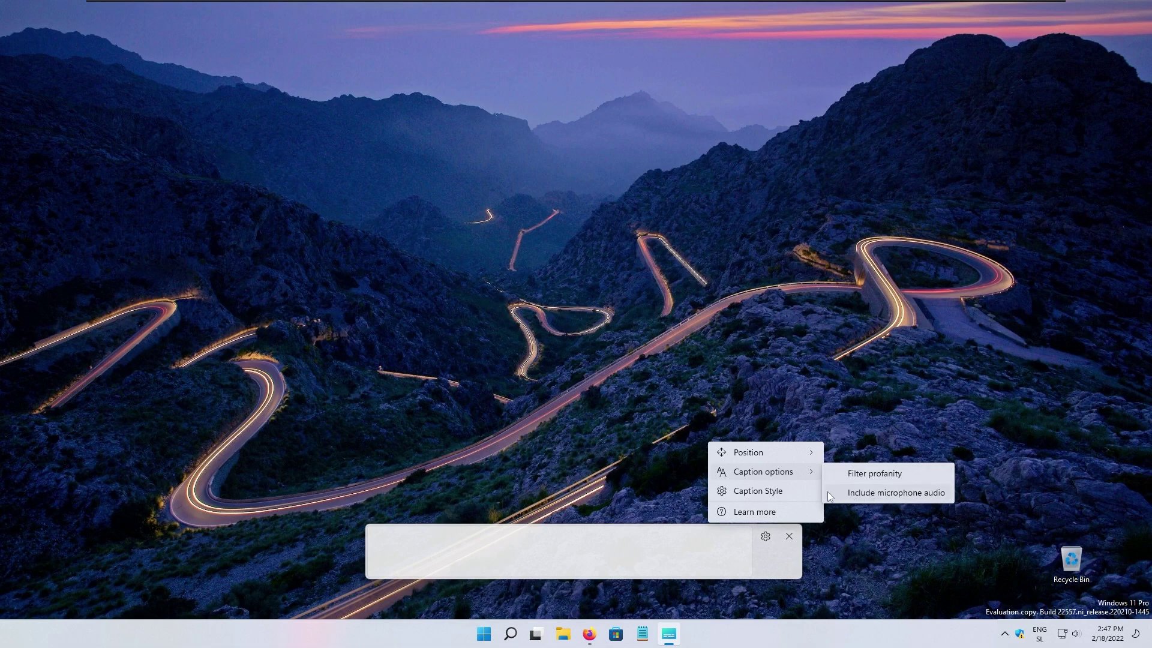
click(774, 492)
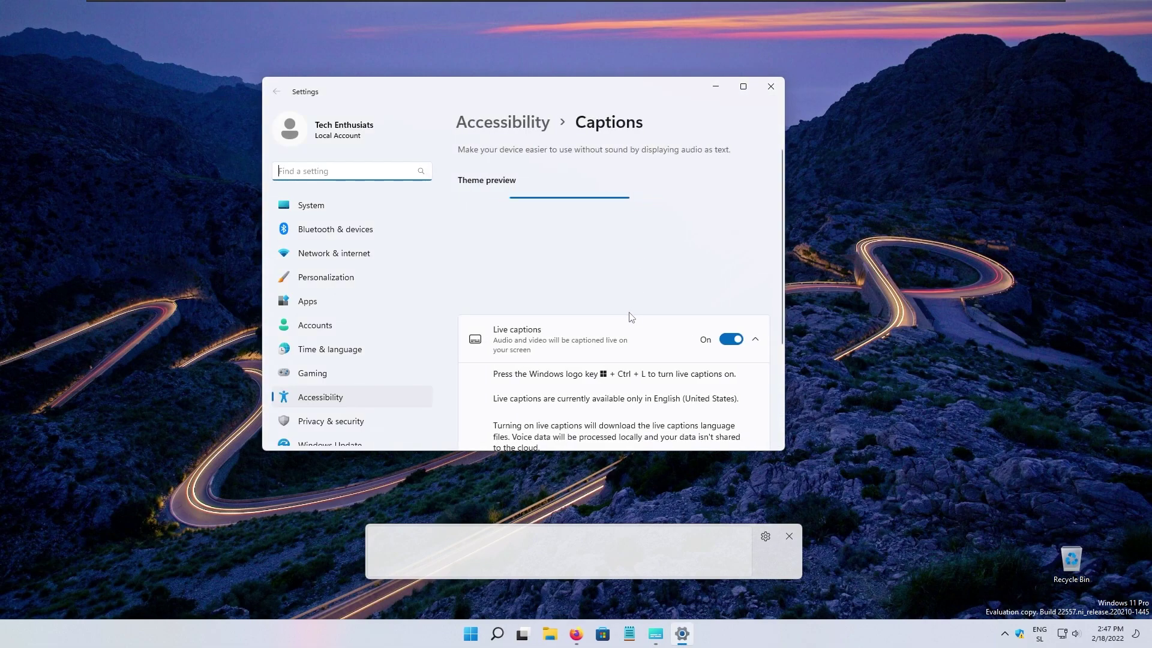
scroll(783, 282, down, 2)
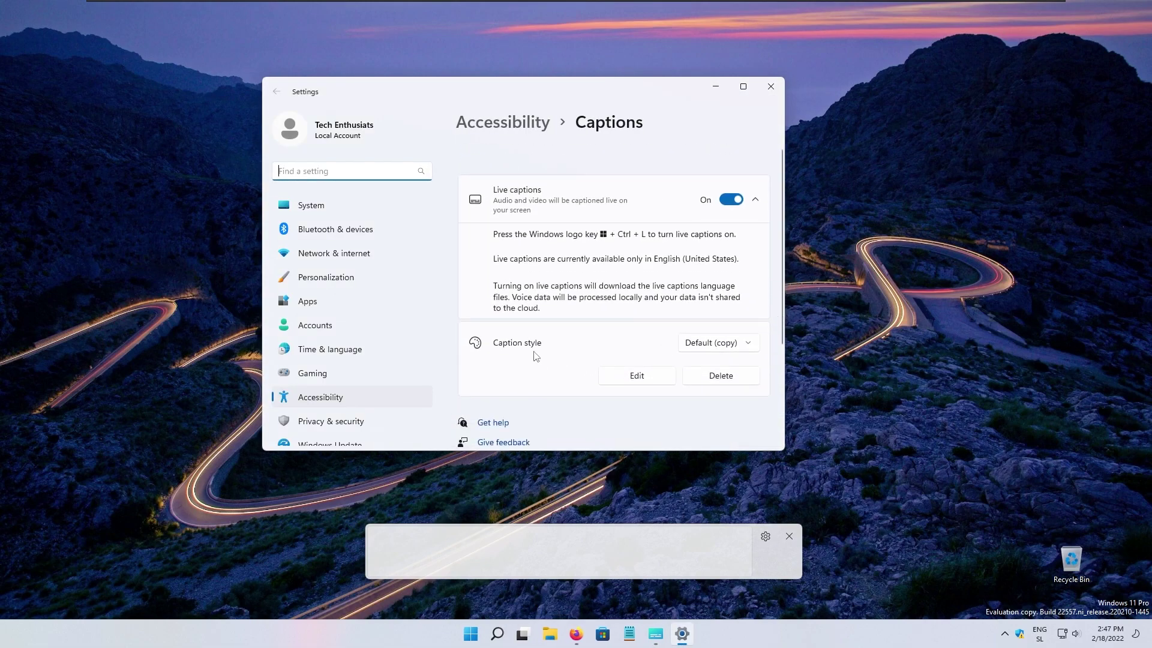
click(716, 339)
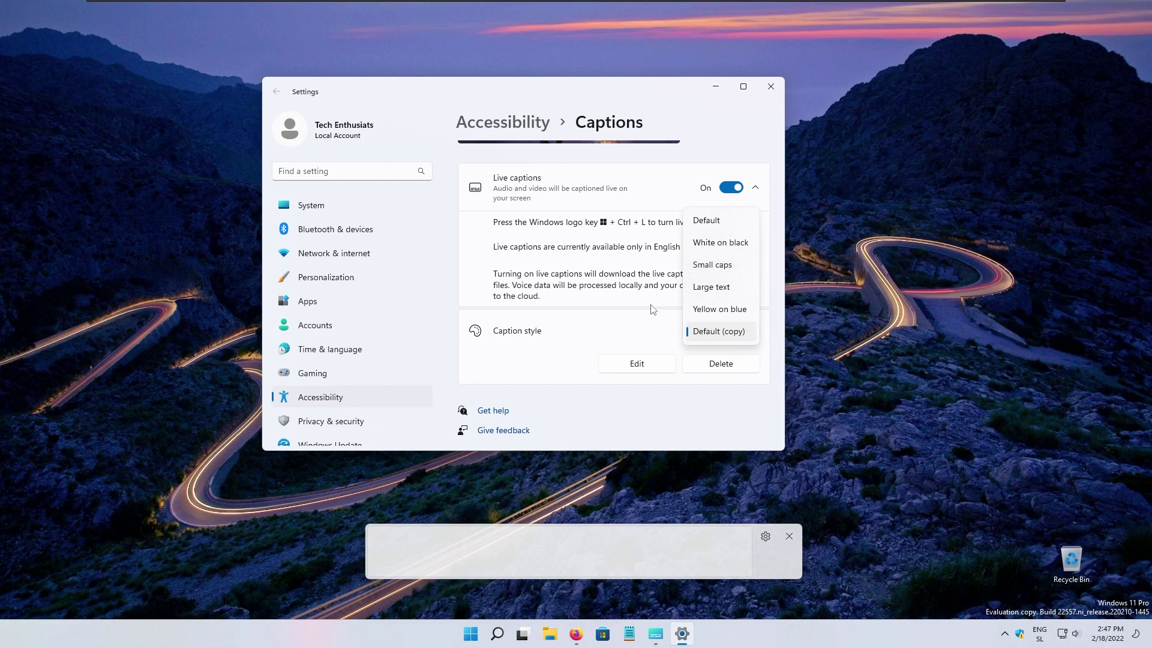
click(626, 330)
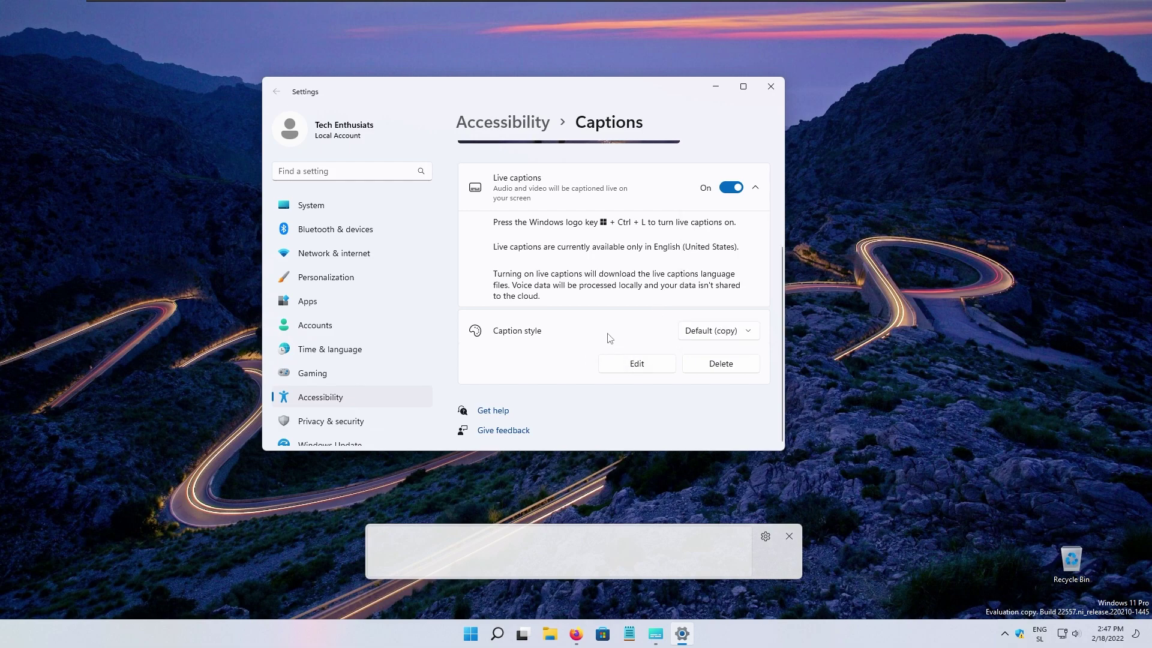
Open the Default (copy) caption style for editing, review its text color, opacity, size, font and effects options, and close Settings.
click(637, 369)
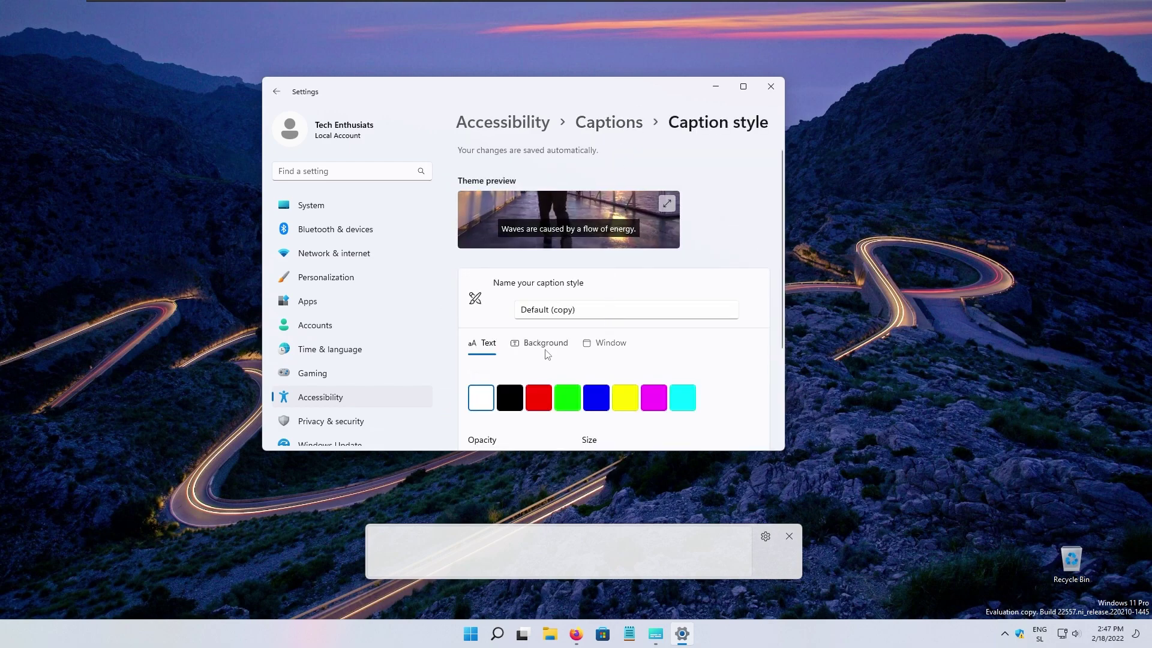
scroll(528, 329, down, 2)
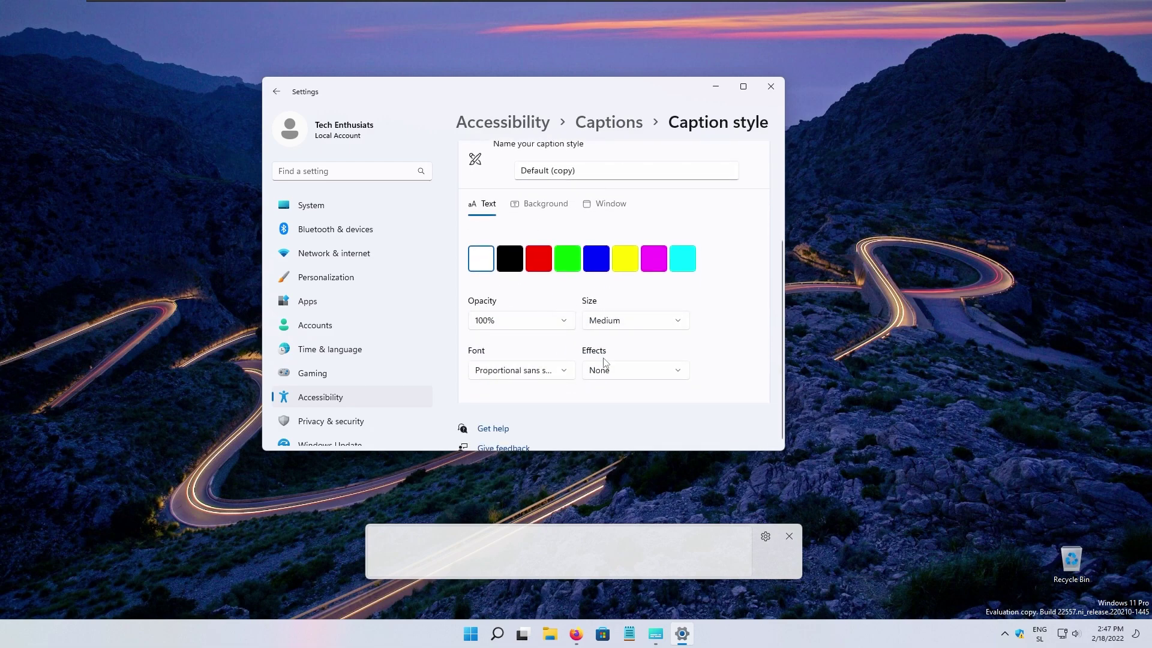
click(771, 87)
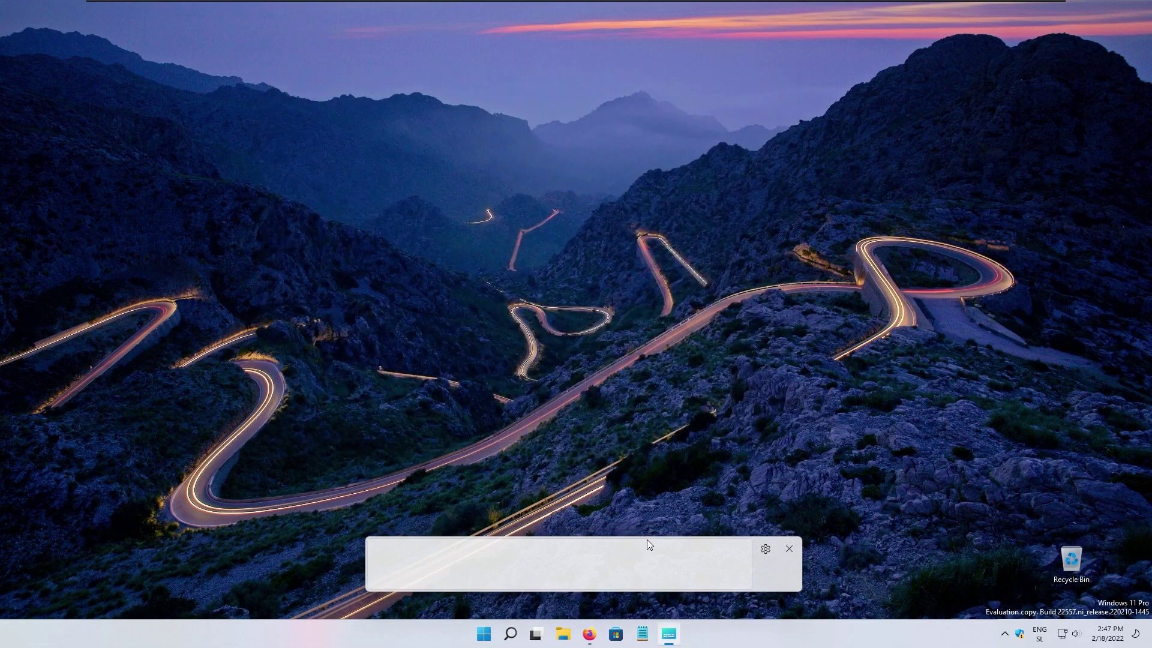
Switch to Firefox, play the open YouTube video with live captions on, and minimize the browser.
click(593, 640)
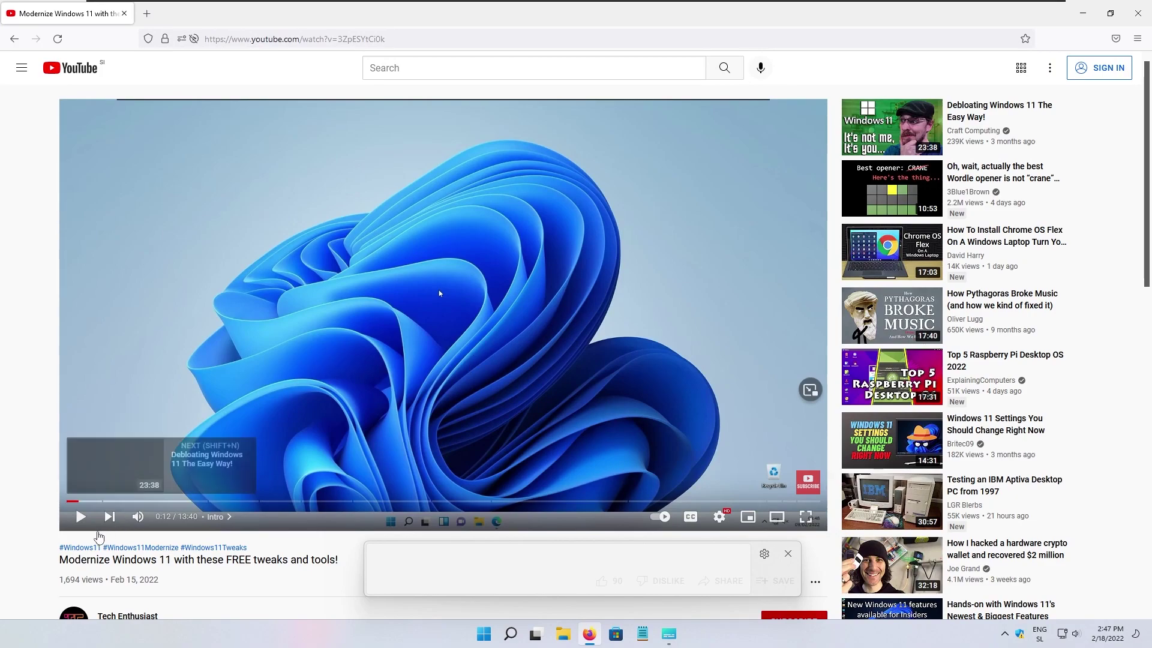
click(84, 525)
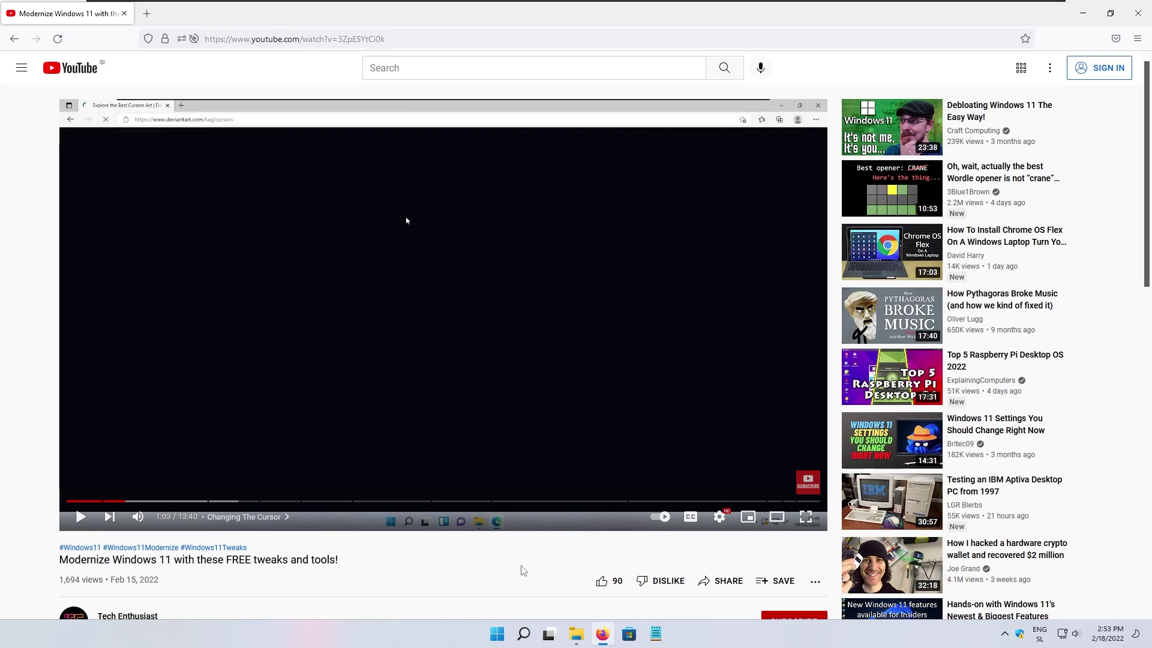
click(1083, 13)
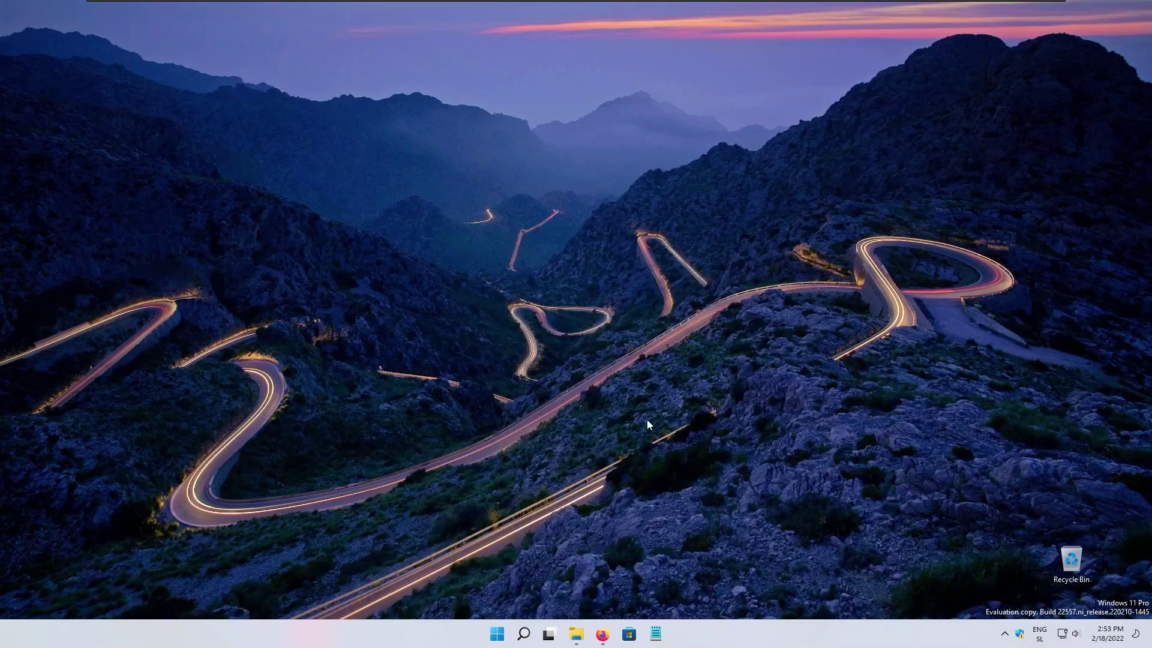
Switch to File Explorer and pin New Text Document.txt from the Downloads folder to Quick access.
click(577, 631)
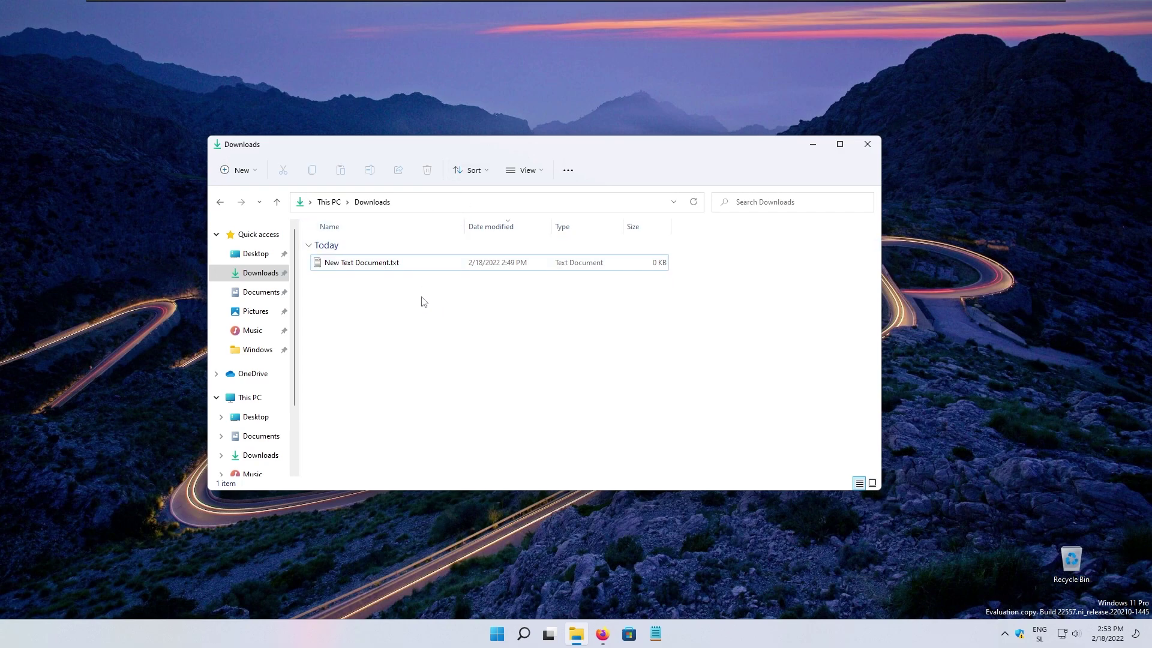
click(369, 269)
right_click(368, 269)
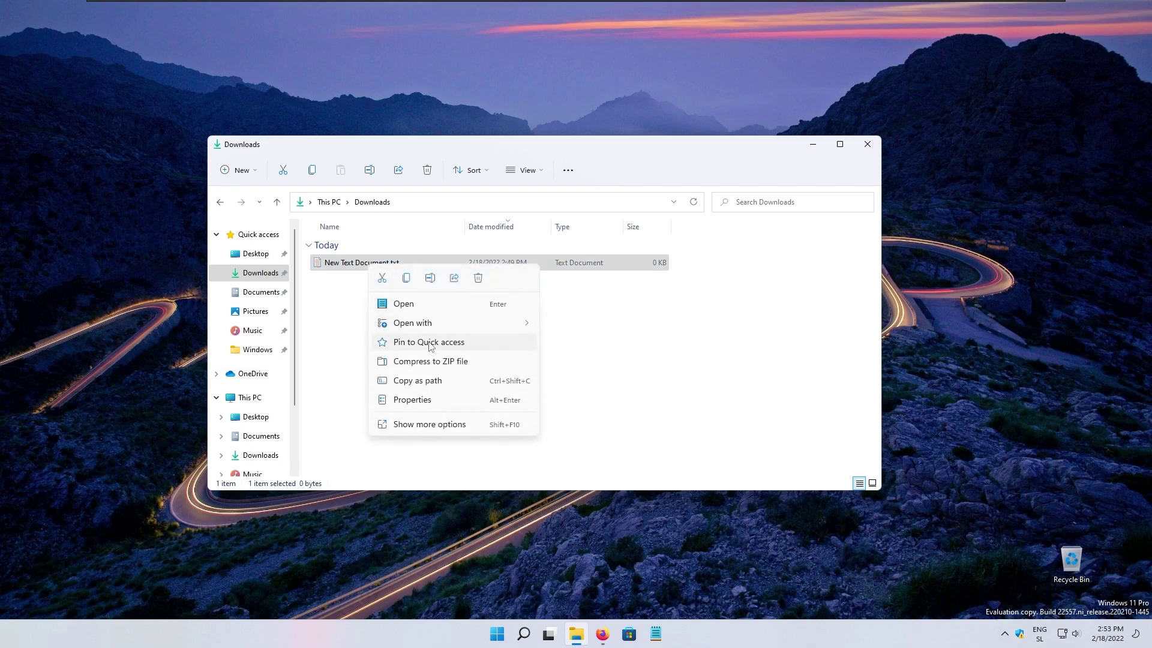
click(430, 347)
Check the pinned files shown in Quick access.
click(262, 239)
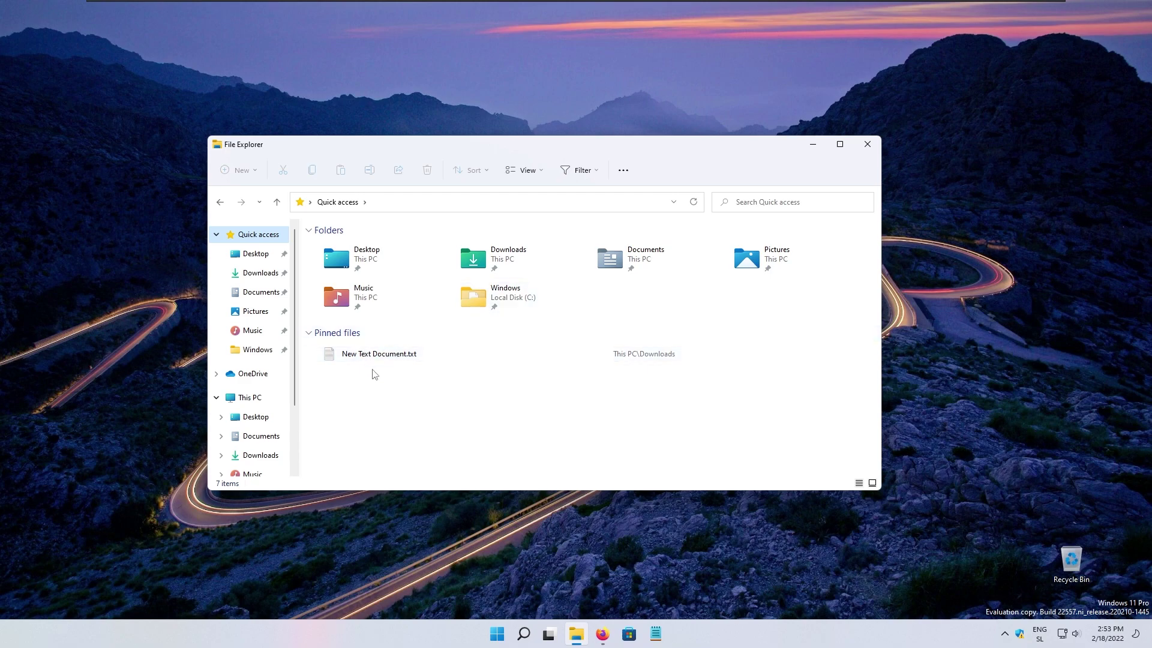
click(399, 354)
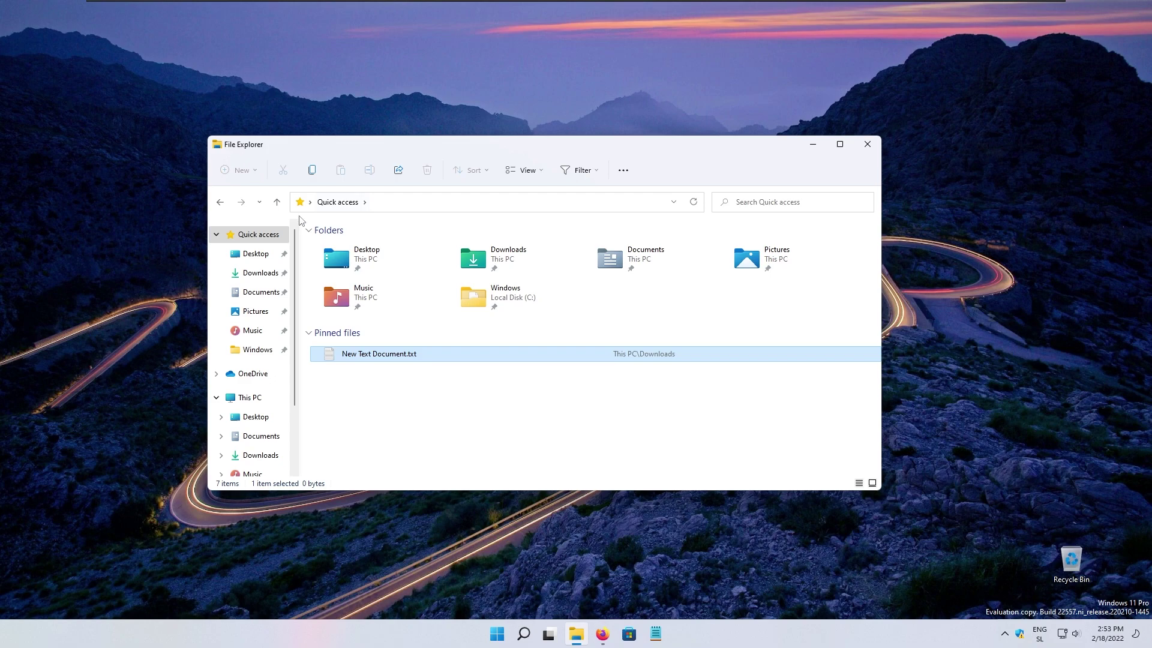
click(449, 409)
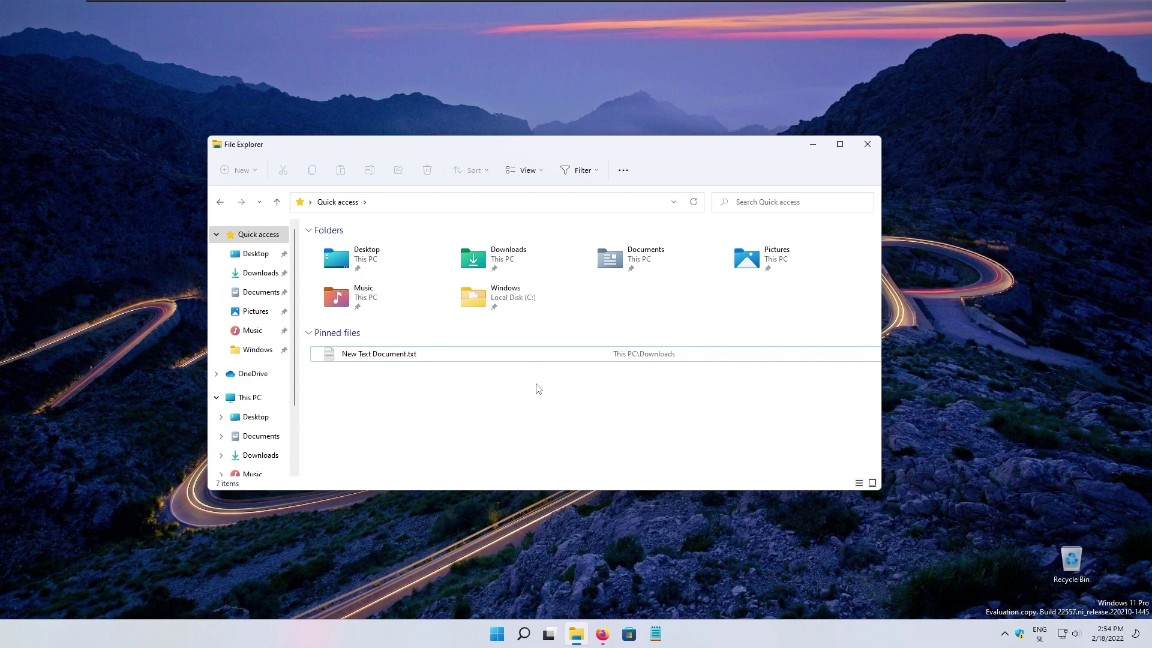
View the contents of New folder inside Documents and return to Documents to see its folder preview.
double_click(682, 258)
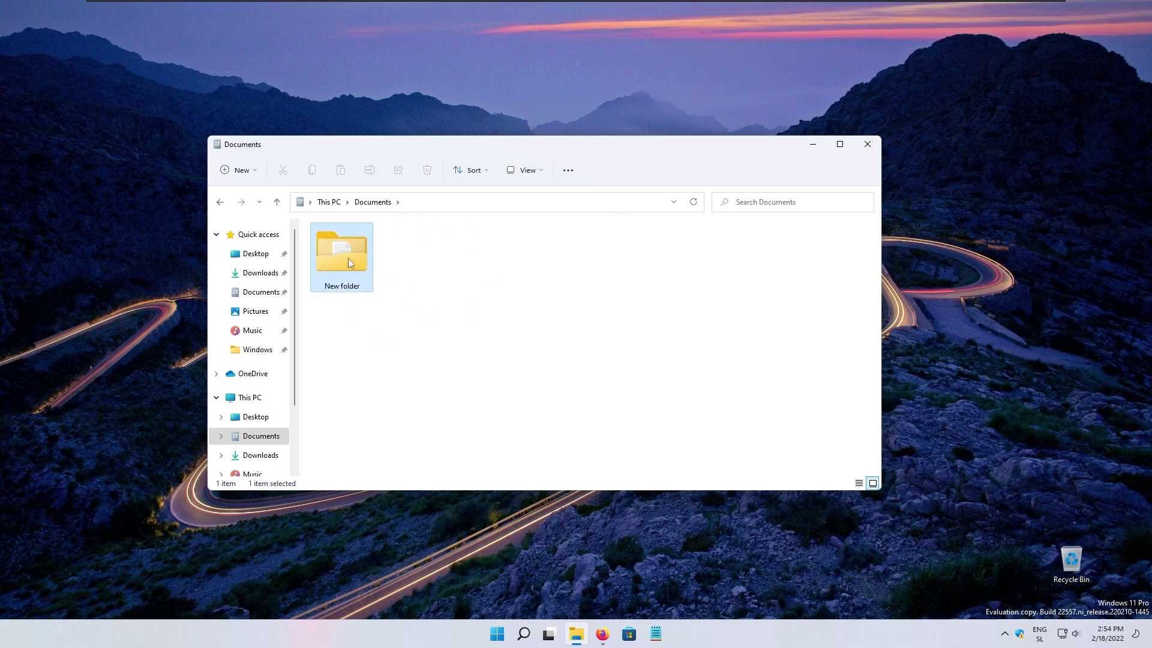
double_click(348, 258)
drag(461, 144, 509, 141)
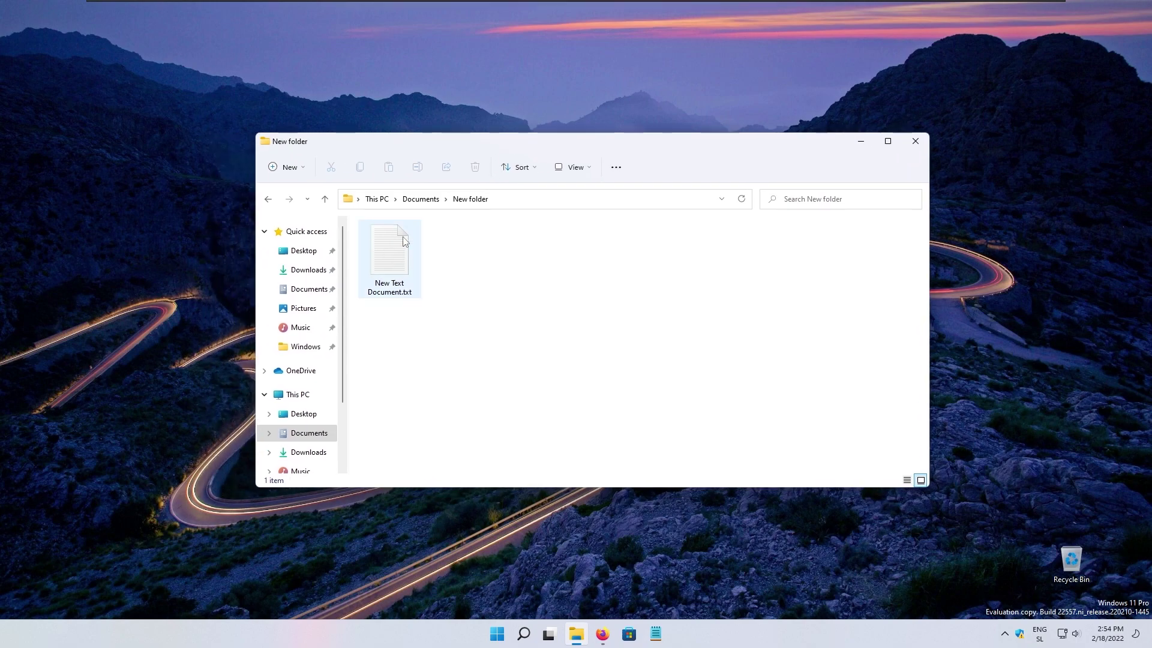
key(alt+Left)
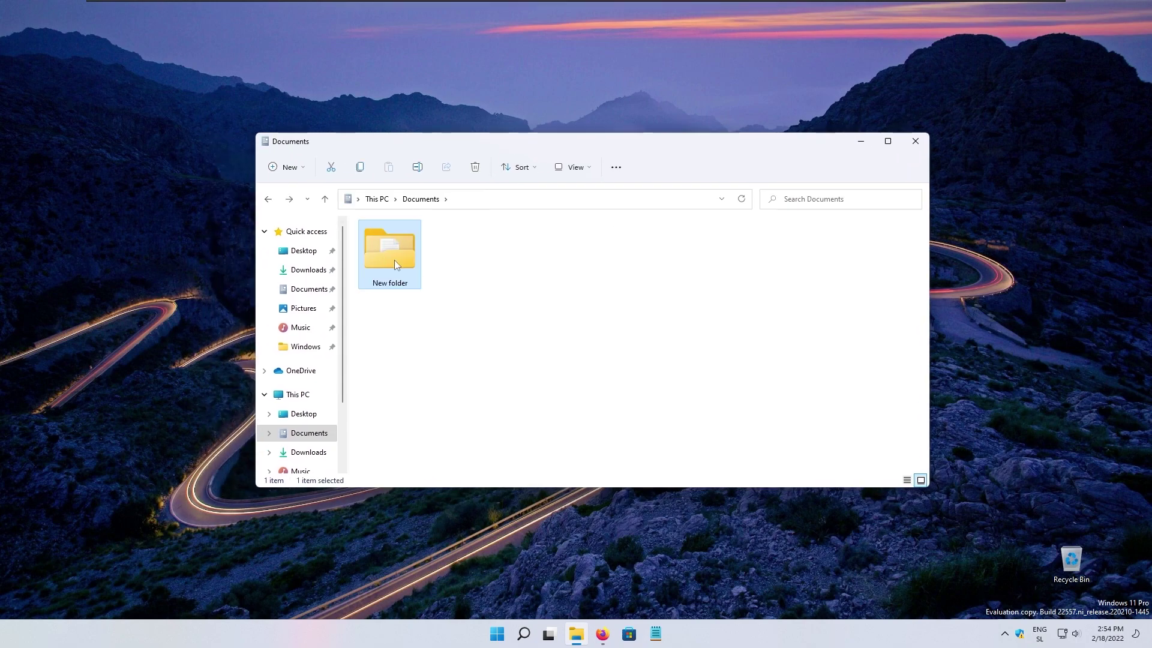
Open New folder inside Documents and create a bitmap image in it with the default name.
click(460, 266)
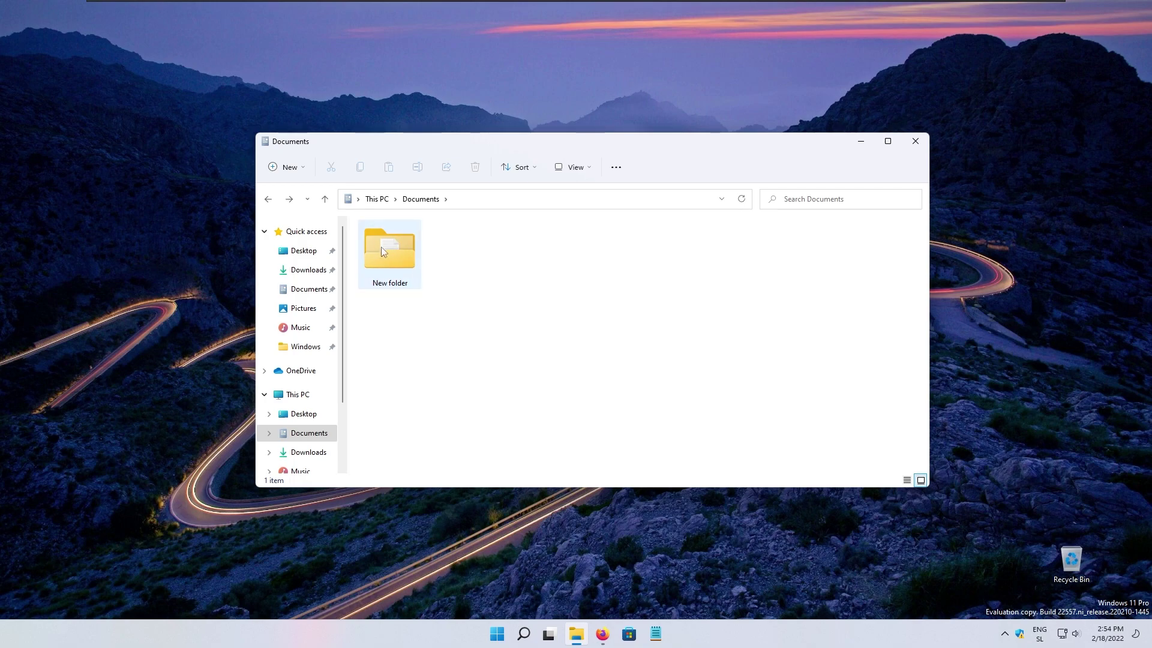
double_click(398, 248)
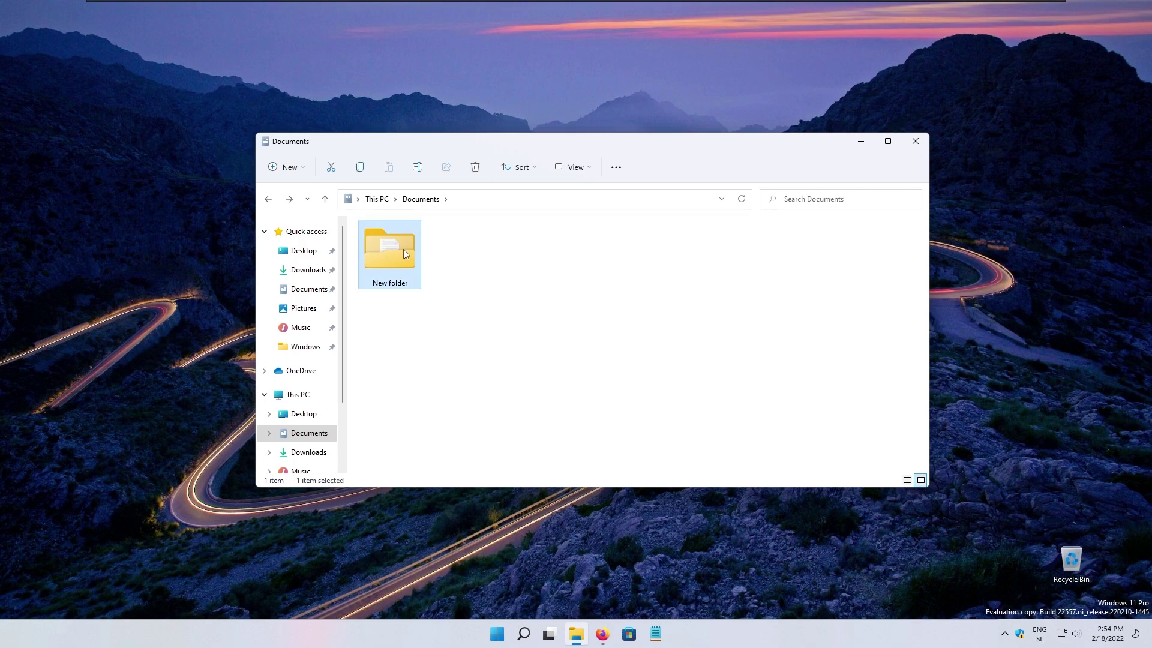
right_click(502, 290)
mouse_move(558, 384)
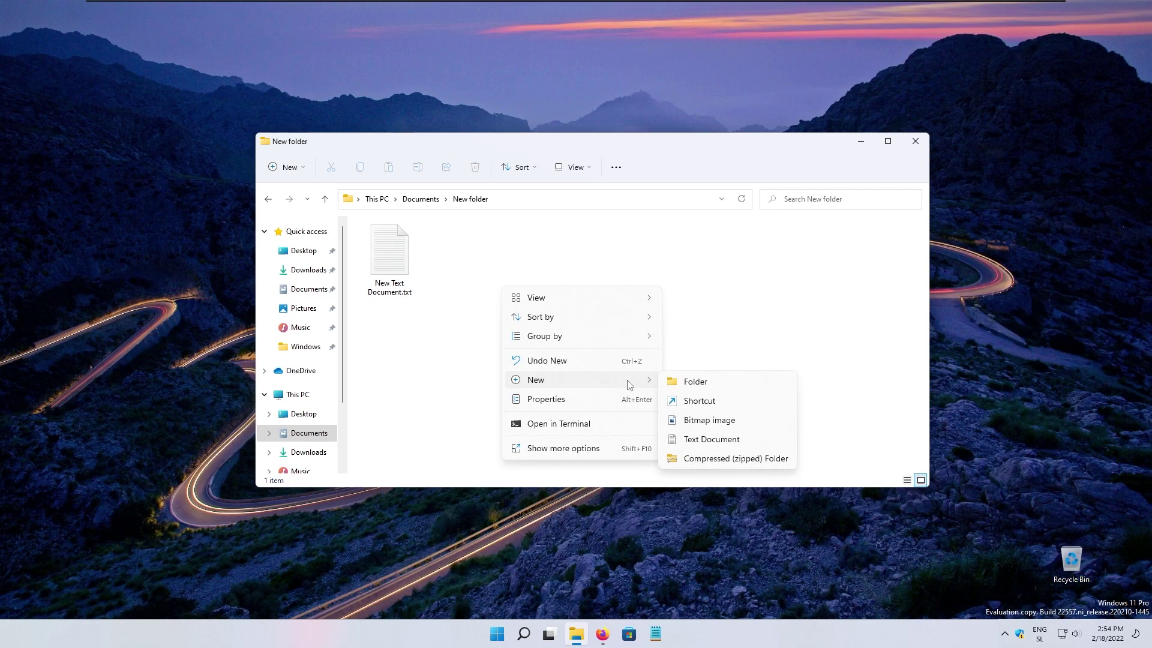
click(721, 425)
key(Return)
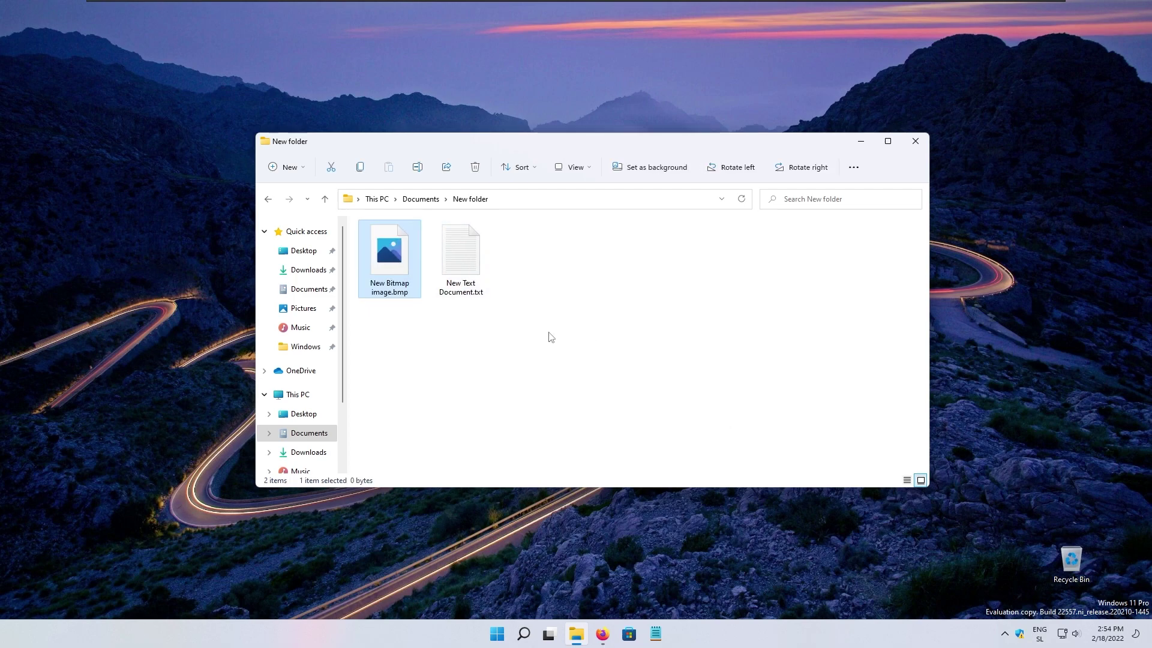
Permanently delete New Text Document.txt from New folder.
click(461, 258)
key(shift+Delete)
click(622, 364)
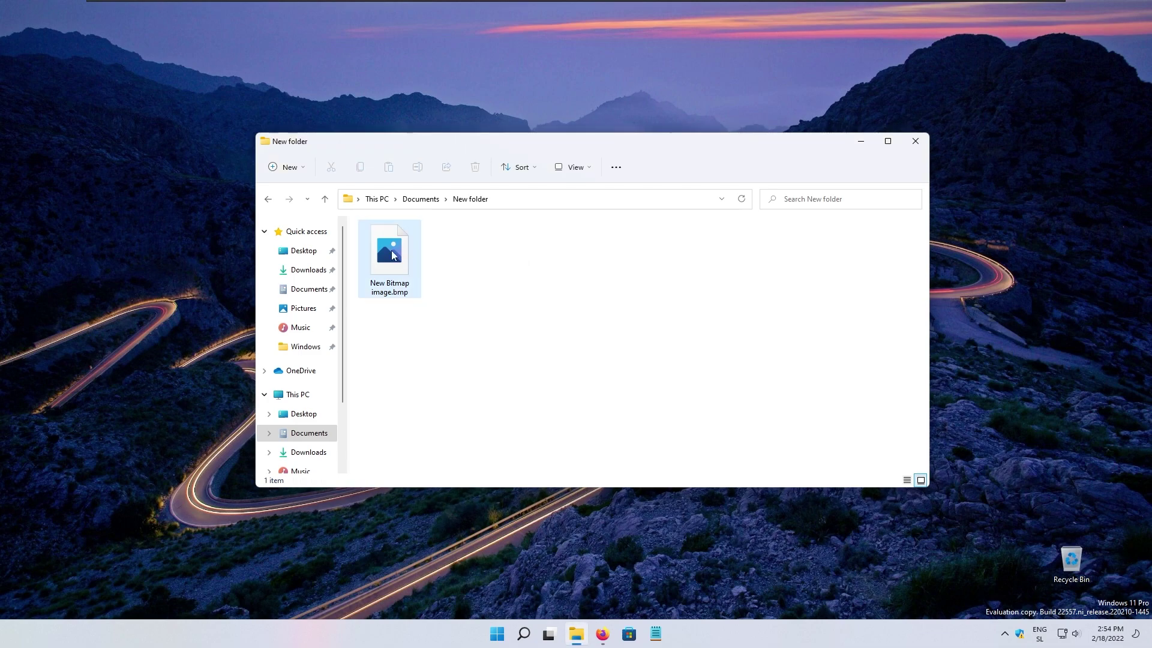
Return to Documents to check the preview and details of New folder, and minimize File Explorer.
click(269, 200)
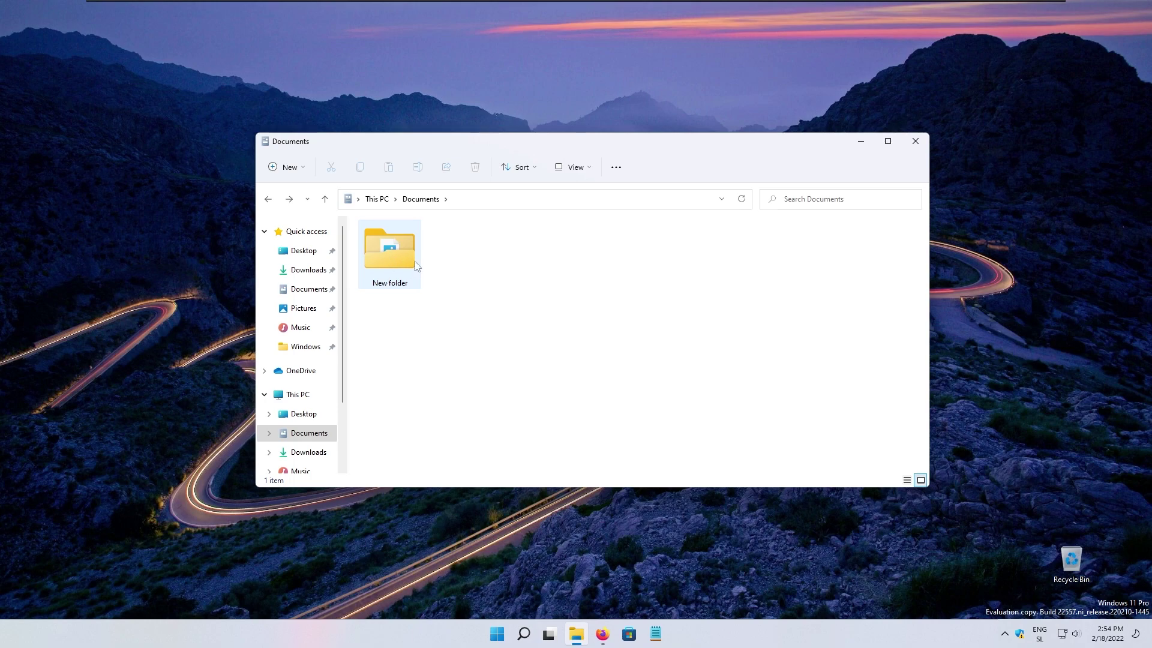
mouse_move(383, 237)
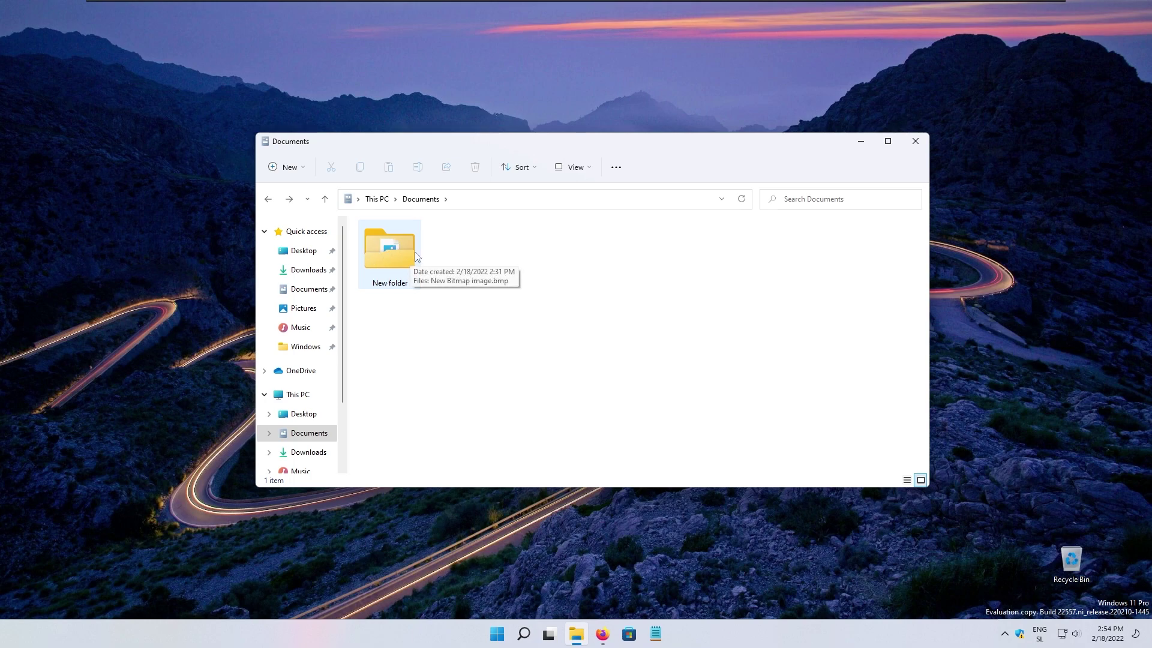
click(860, 142)
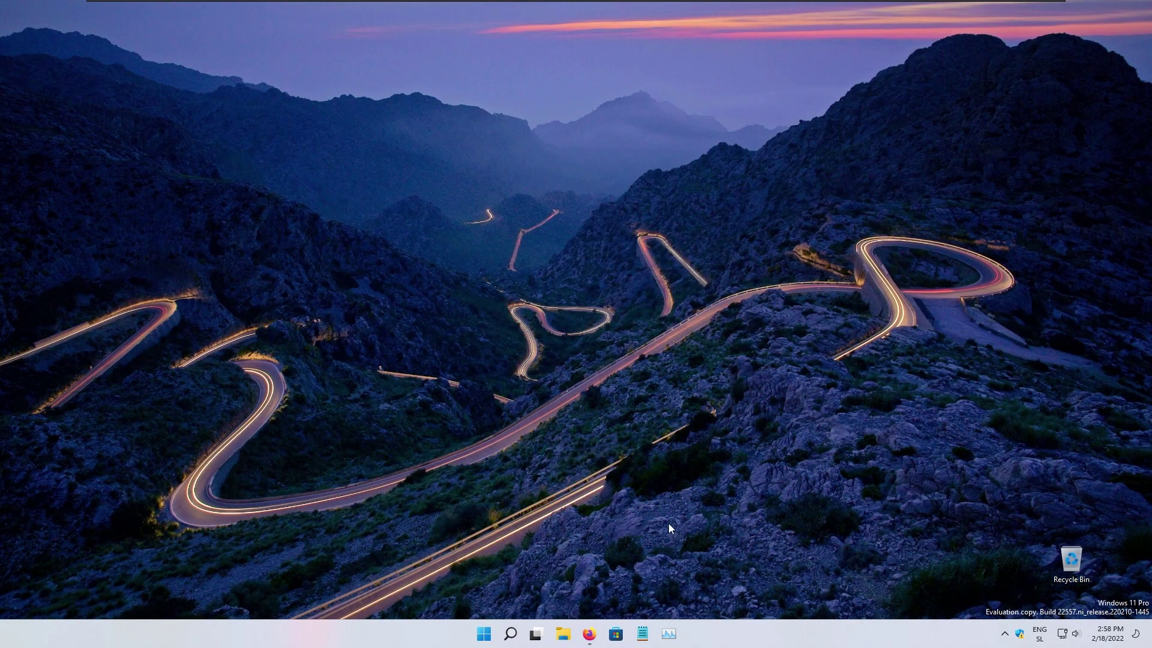
Switch to Task Manager and look through its Processes, Performance, App history, Startup apps, Users, Details and Services pages.
click(669, 634)
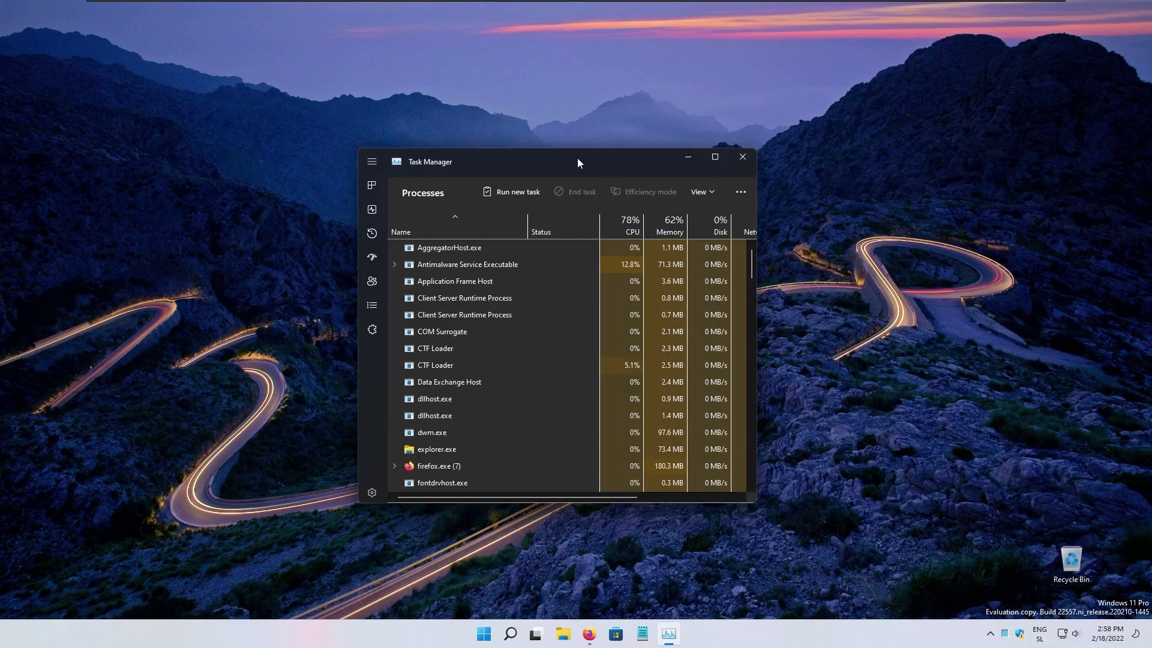
drag(577, 157, 572, 139)
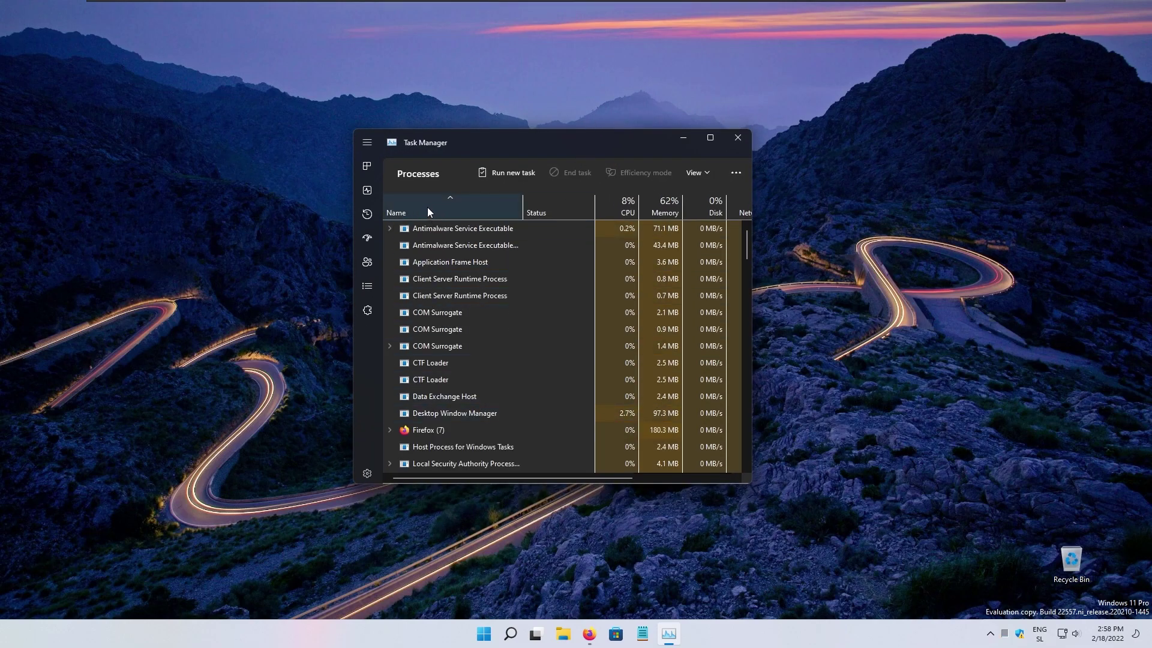
click(368, 166)
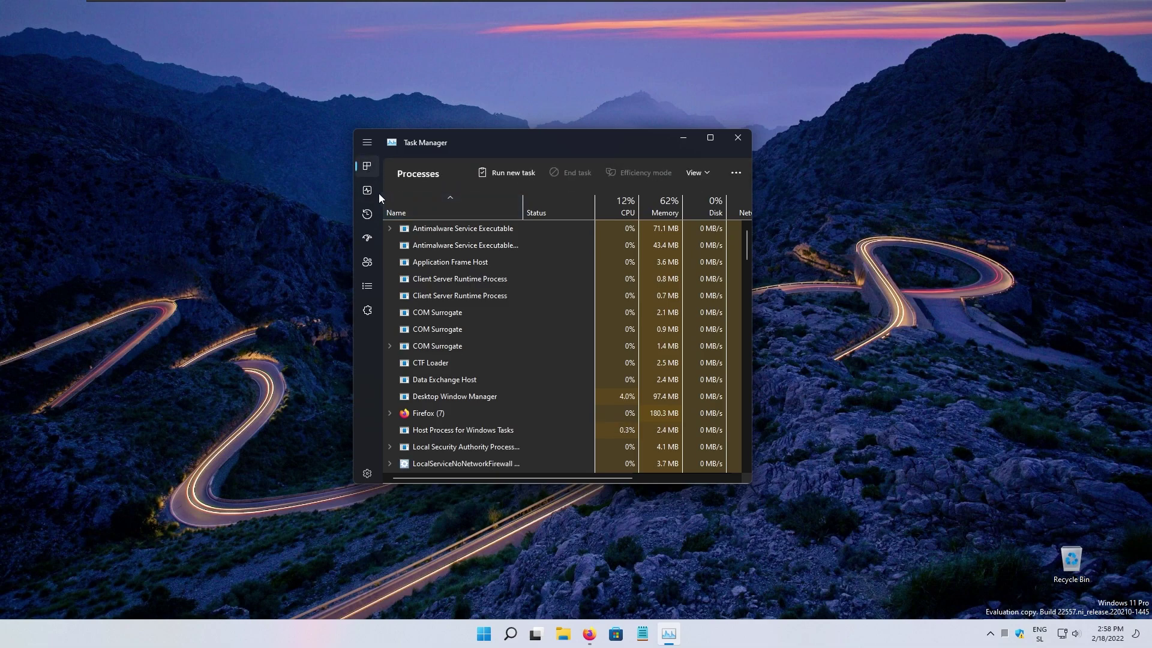
click(367, 191)
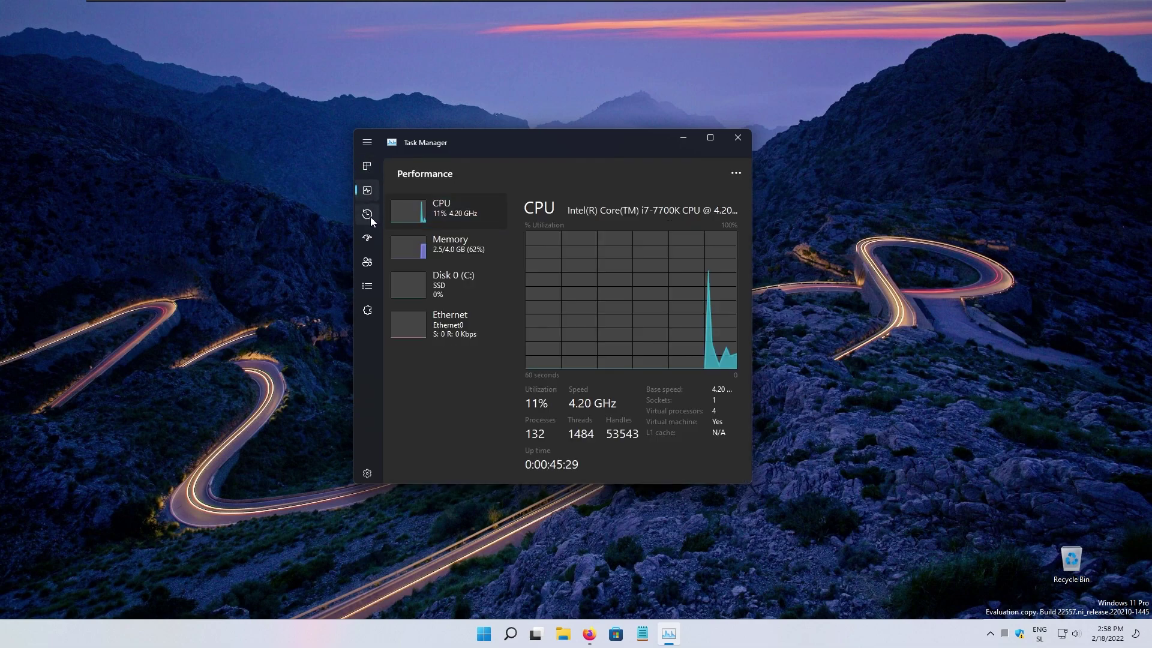
click(369, 216)
click(370, 246)
click(367, 262)
click(367, 287)
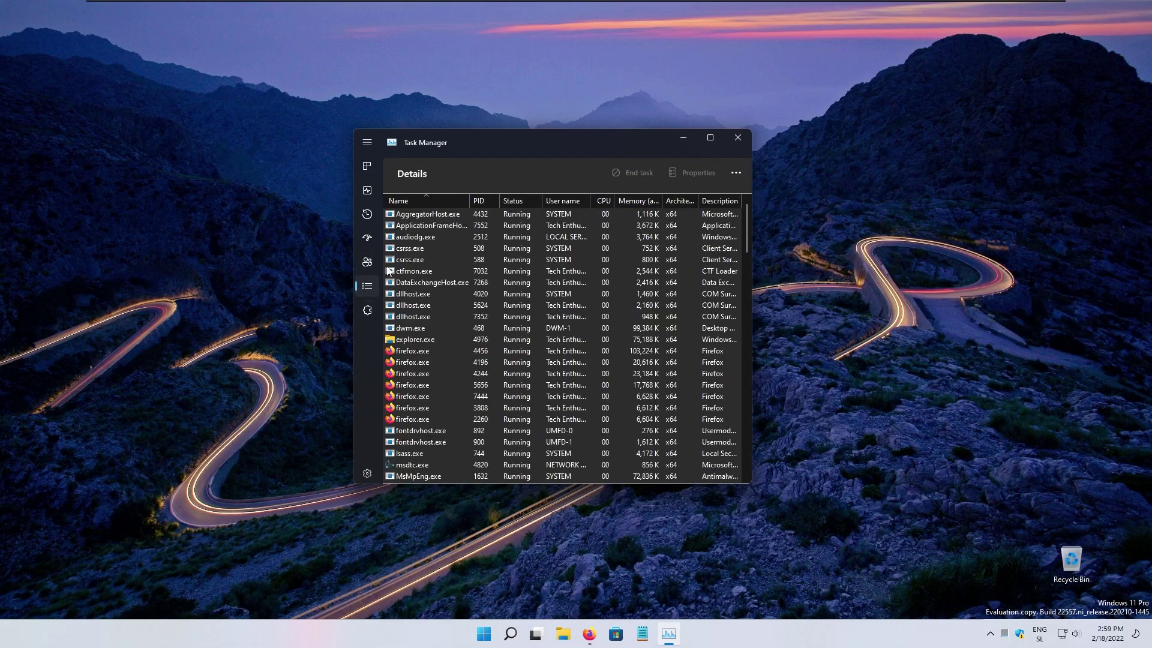
click(368, 310)
click(368, 167)
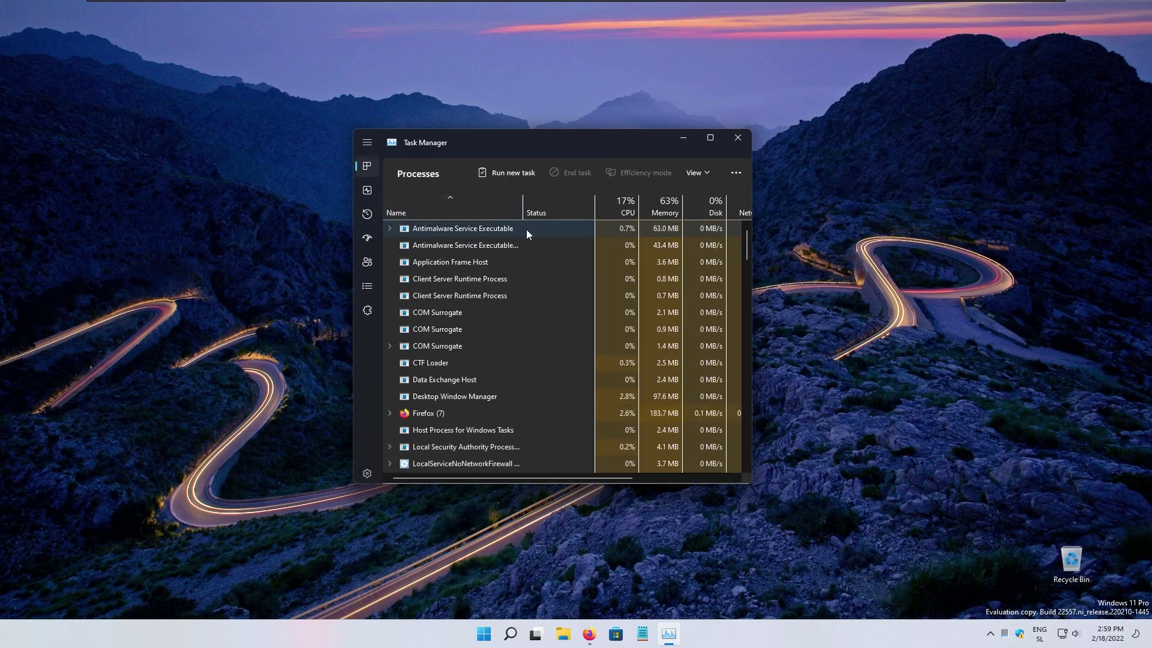
Expand the Firefox process group and turn on Efficiency mode for its first subprocess.
drag(567, 137, 569, 118)
click(412, 393)
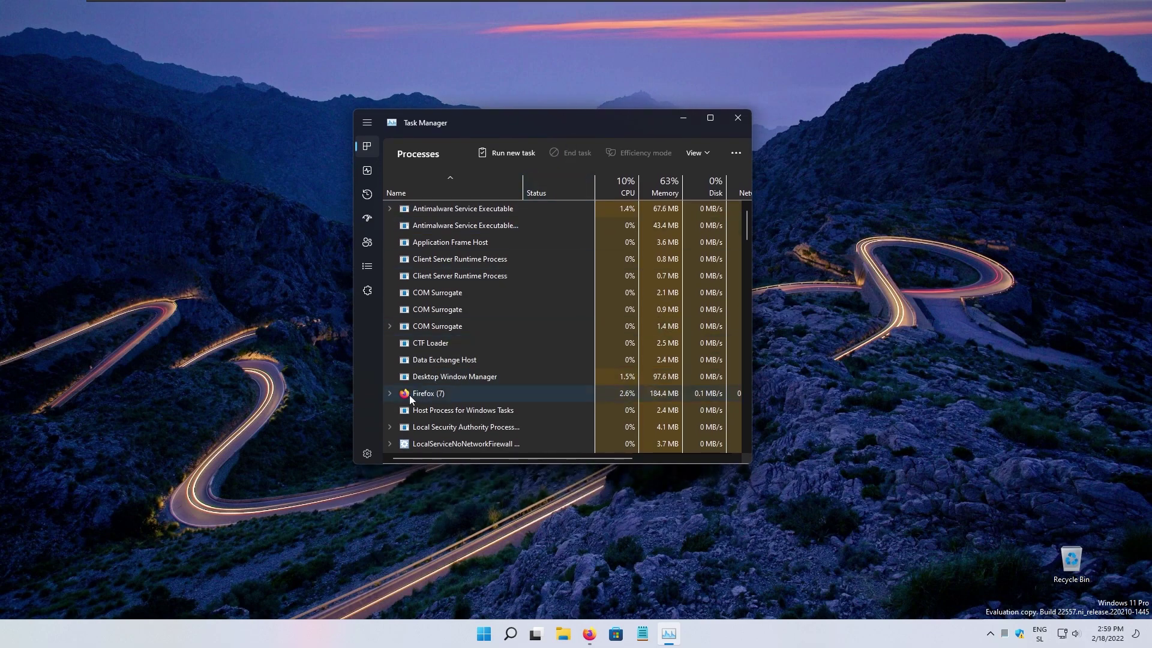
click(397, 393)
scroll(531, 342, down, 1)
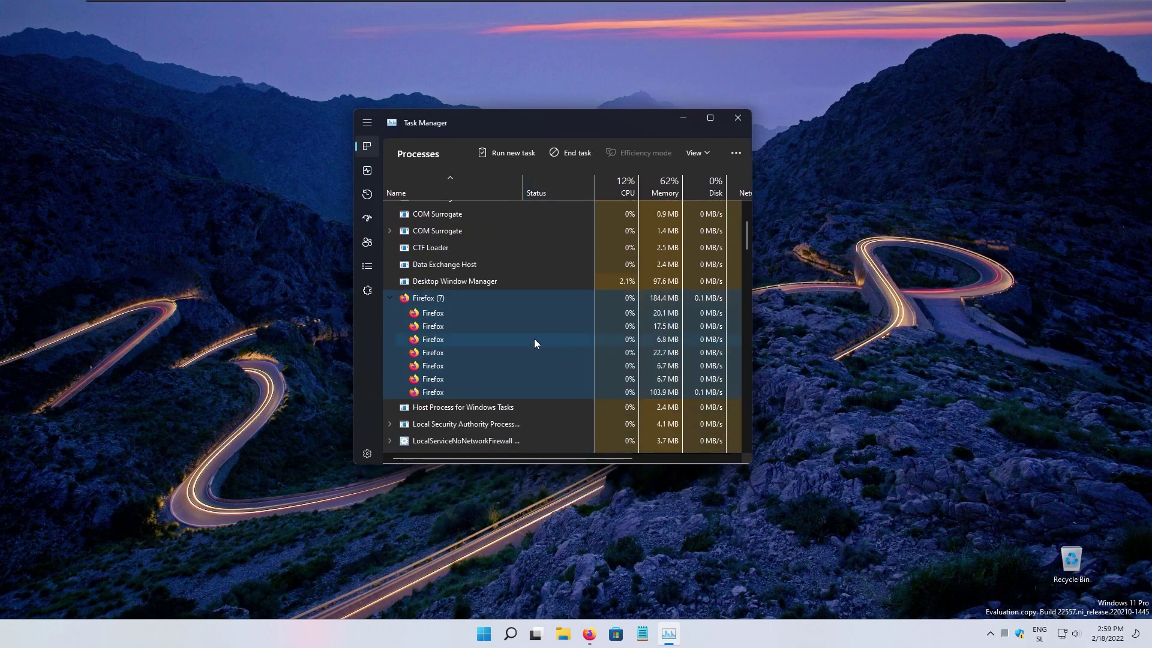
click(514, 313)
right_click(438, 317)
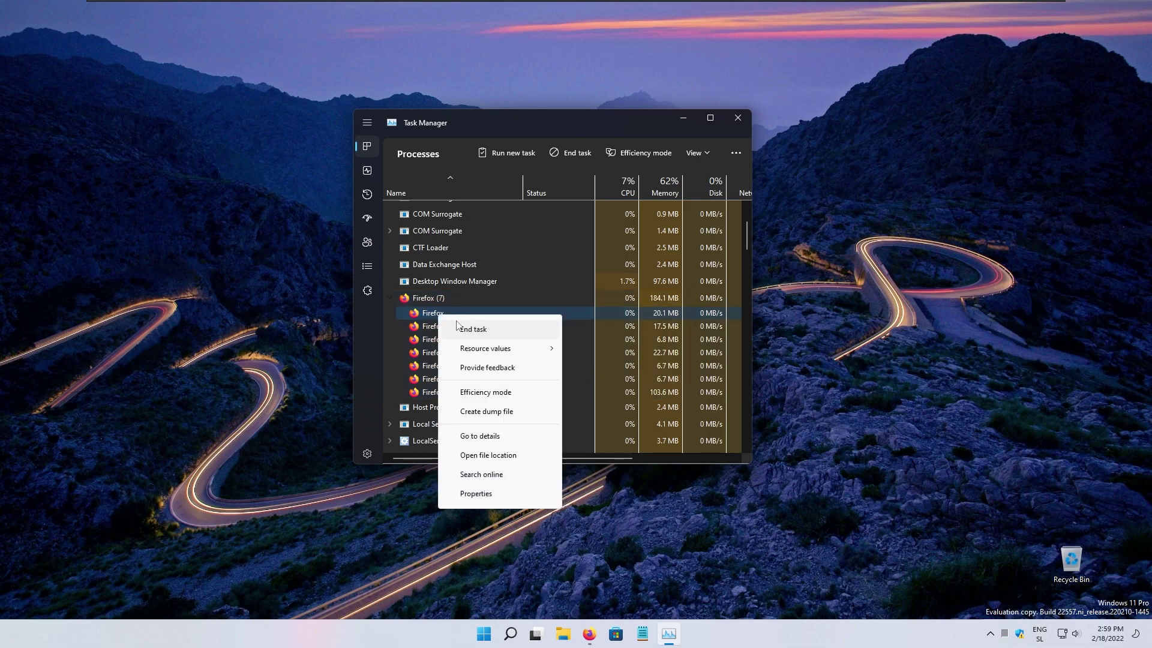
click(502, 393)
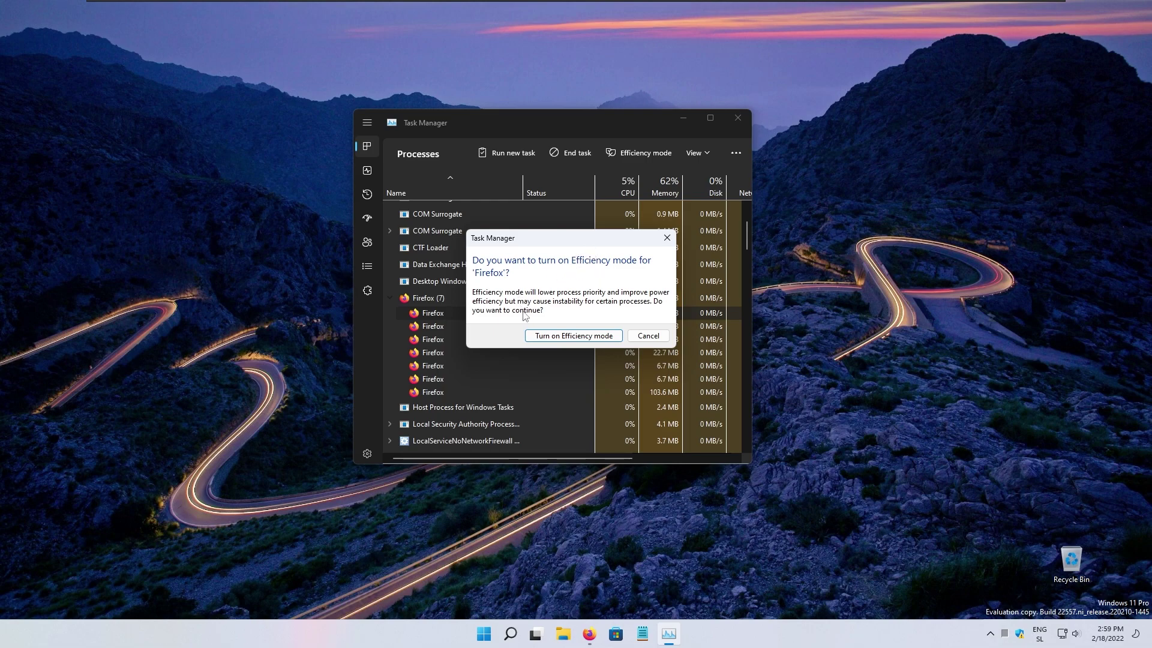
click(554, 337)
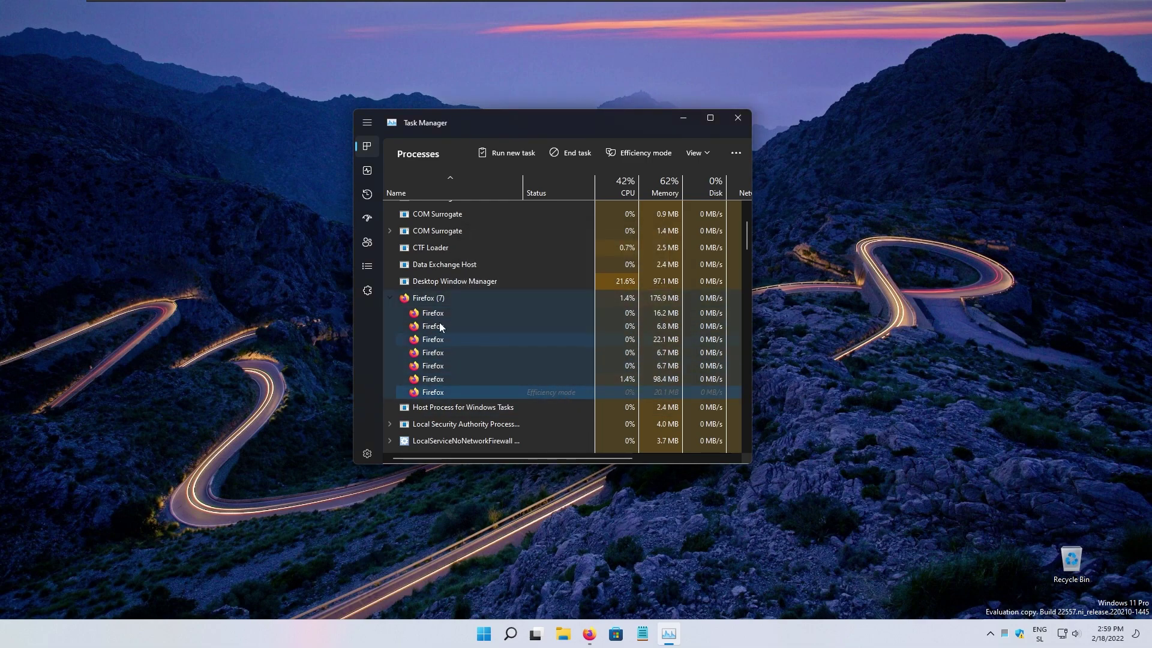
Collapse the Firefox process group and view the named list of Task Manager pages.
click(390, 298)
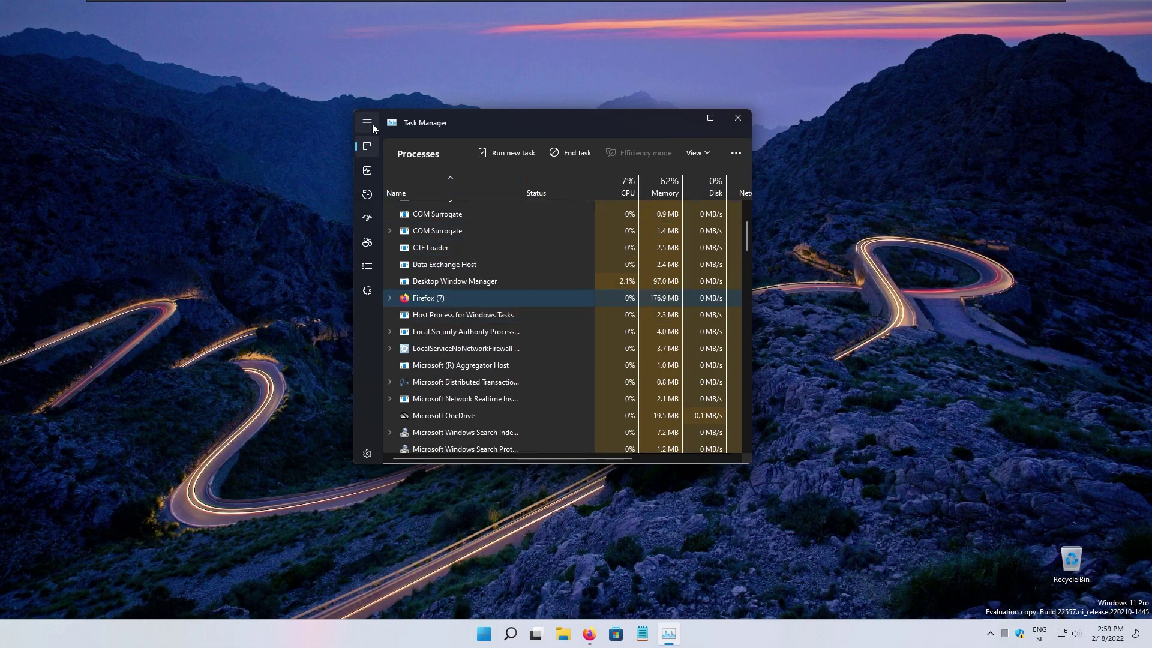
click(368, 123)
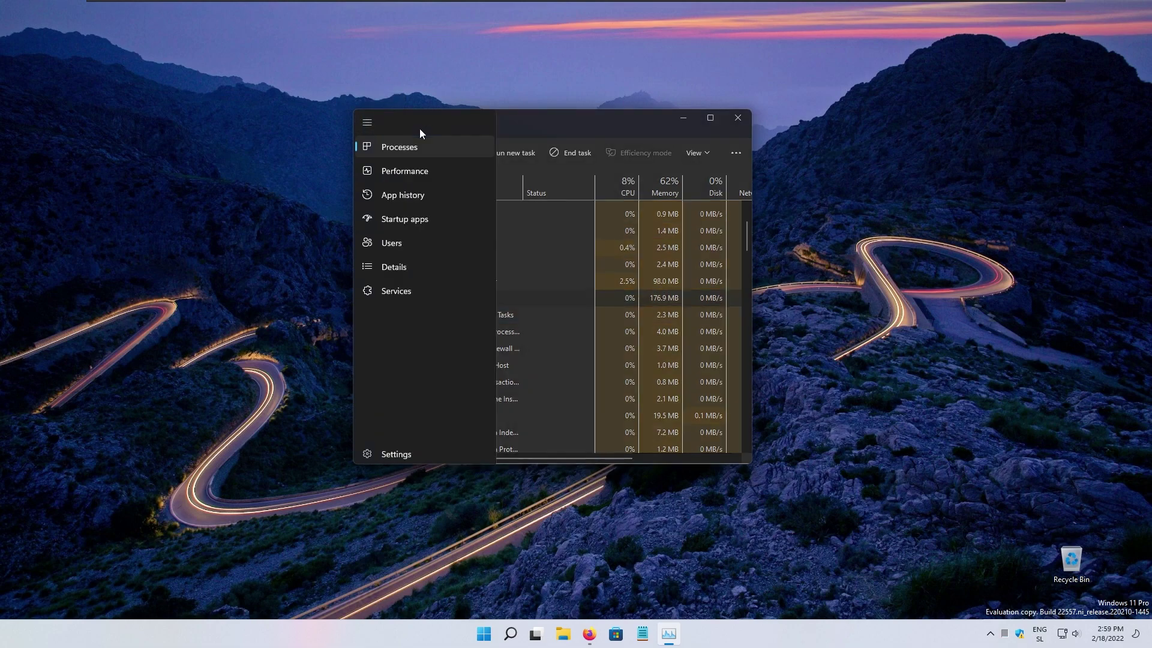
click(560, 126)
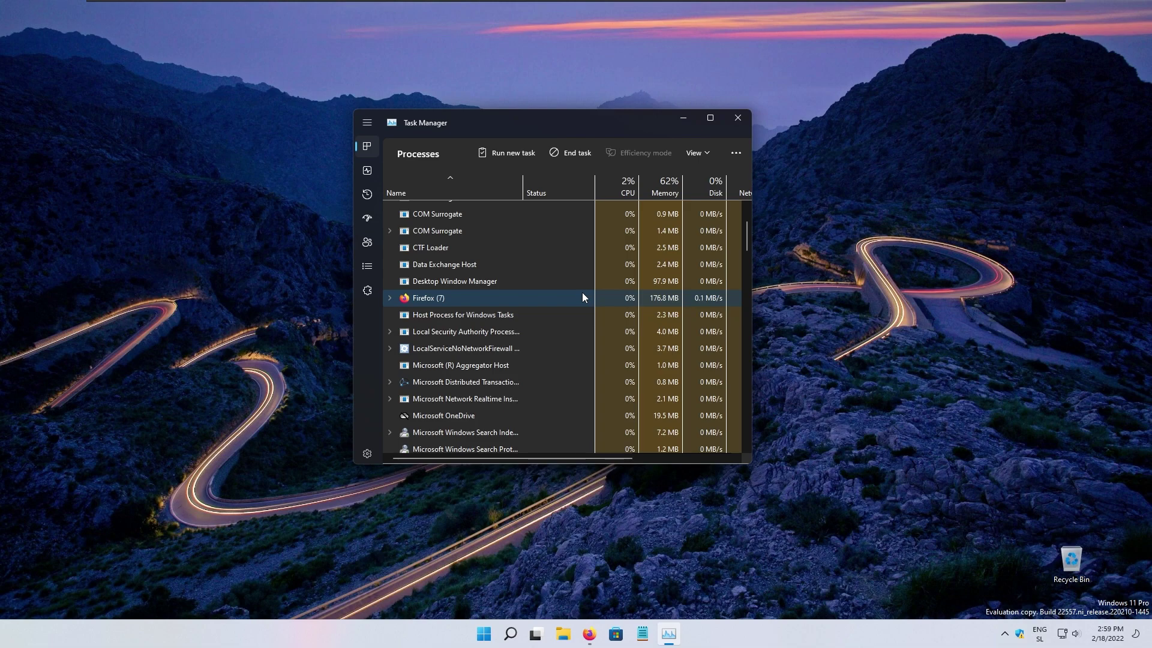
Expand the Firefox process group and view the actions available for its second subprocess.
click(389, 299)
right_click(458, 328)
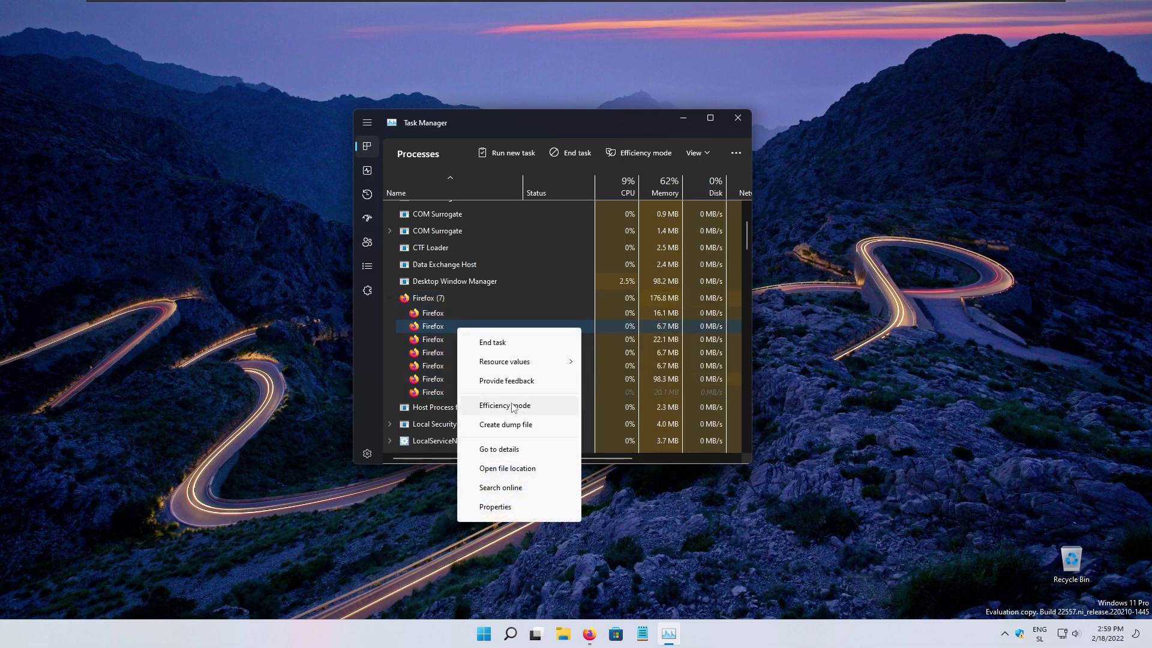
click(509, 253)
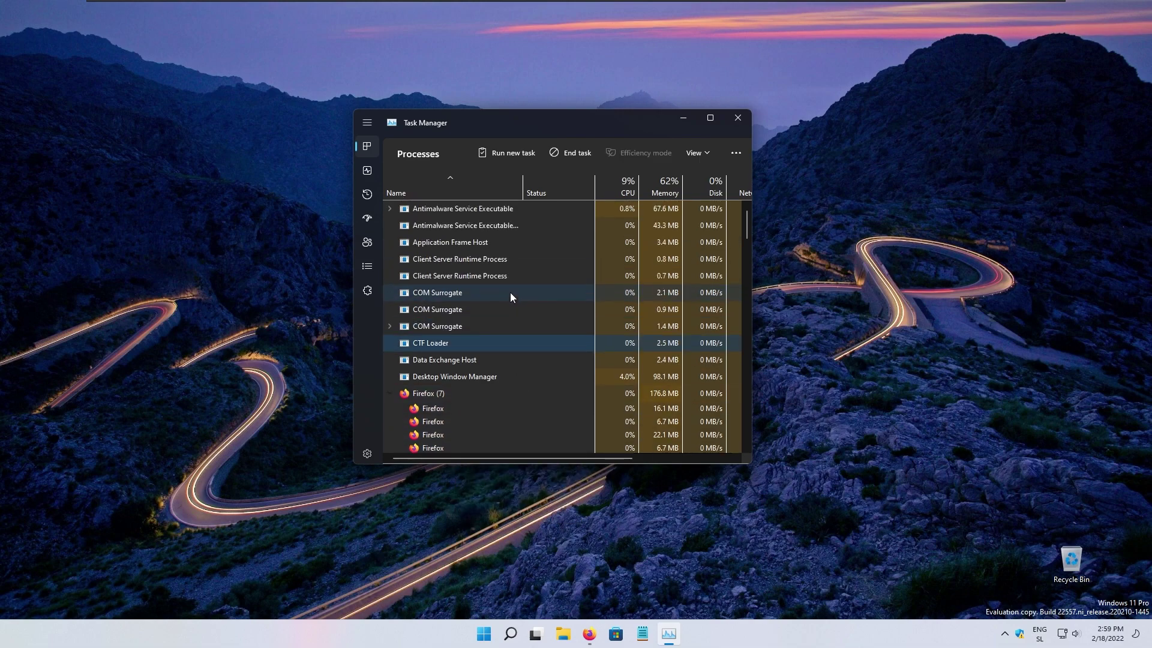
Try to turn on Efficiency mode for the second Antimalware Service Executable process.
click(495, 228)
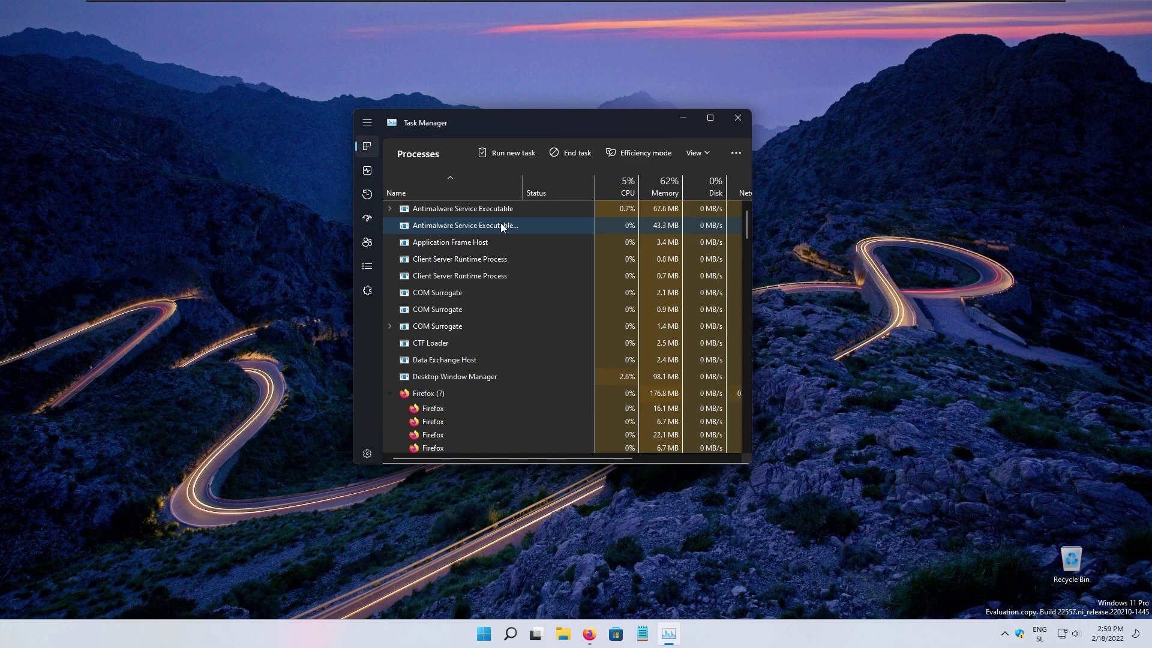
right_click(493, 226)
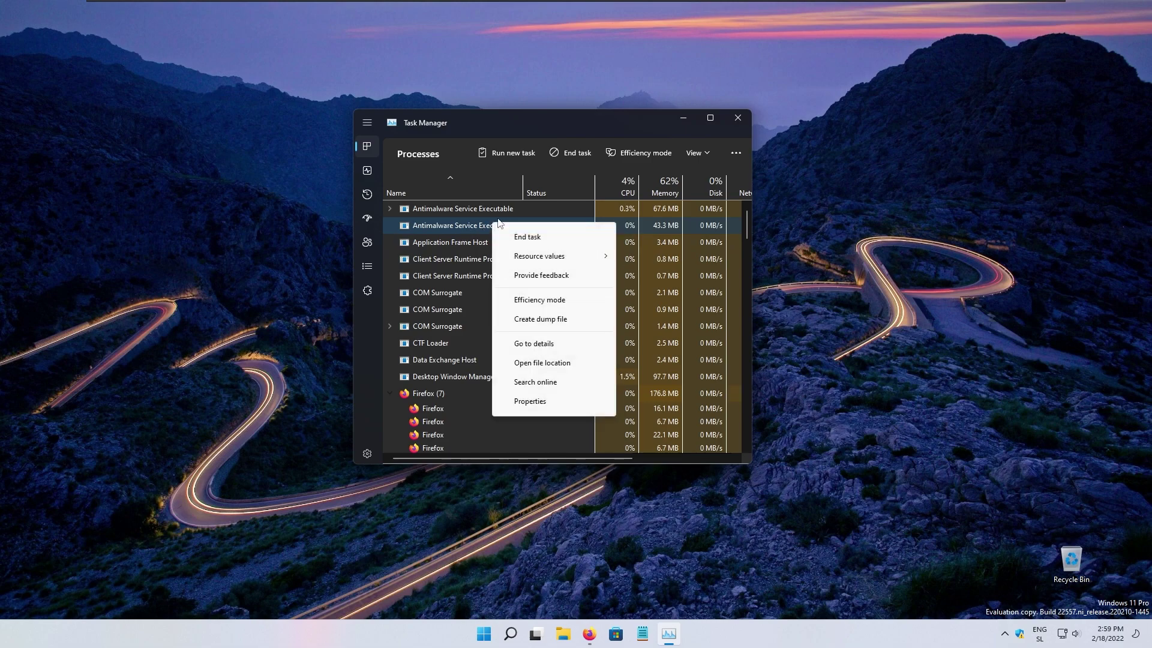
click(552, 300)
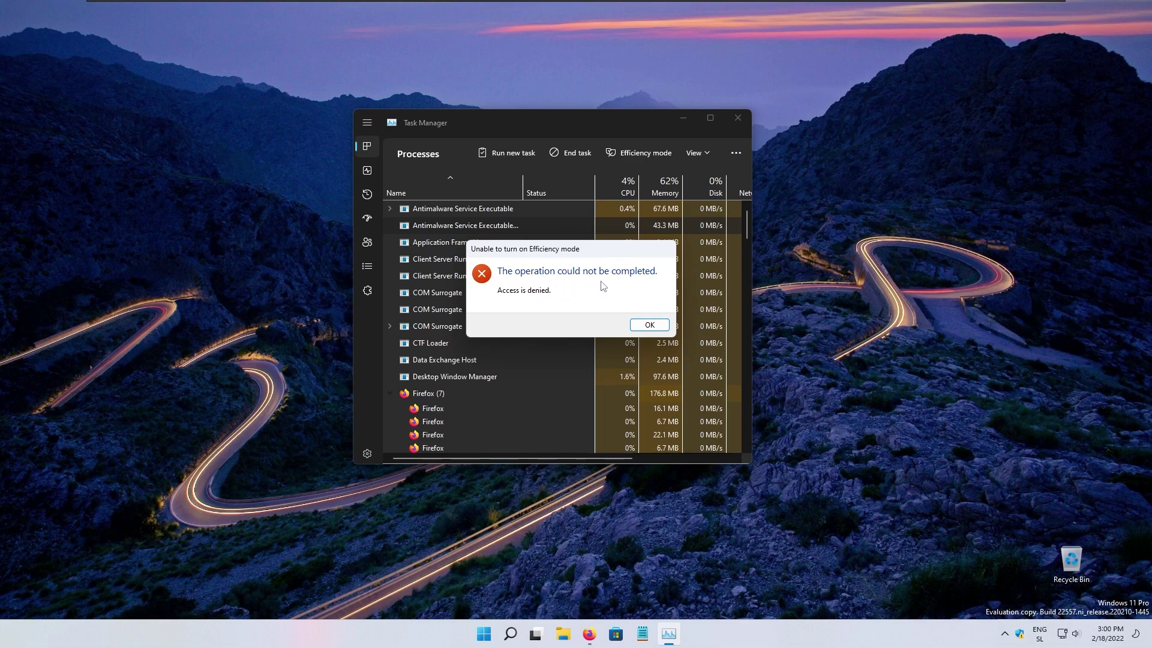
click(650, 325)
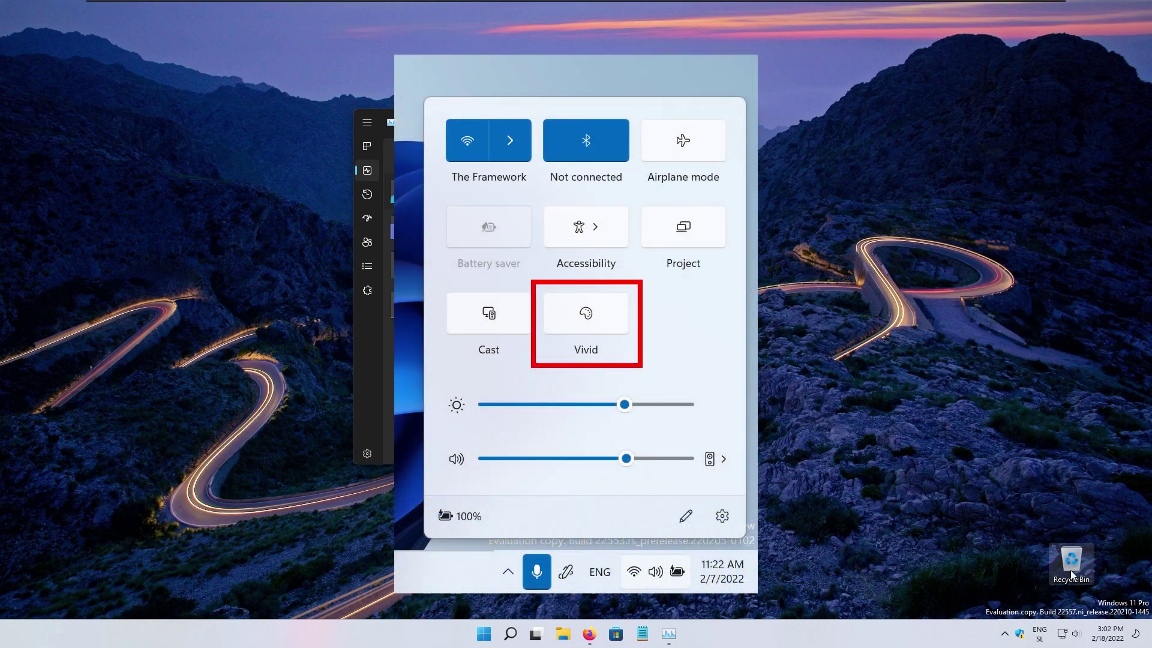
Check the quick settings for the color profile option.
click(1074, 636)
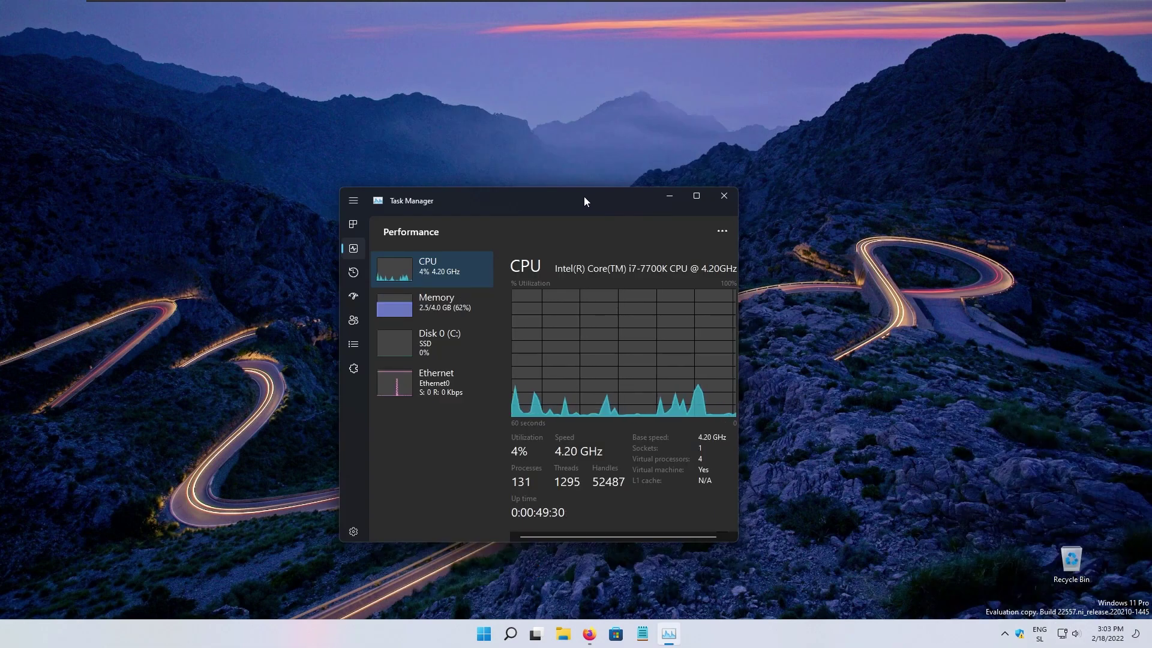
Snap Task Manager to the left half of the screen with Firefox beside it, and release Firefox from the snapped layout.
mouse_move(695, 197)
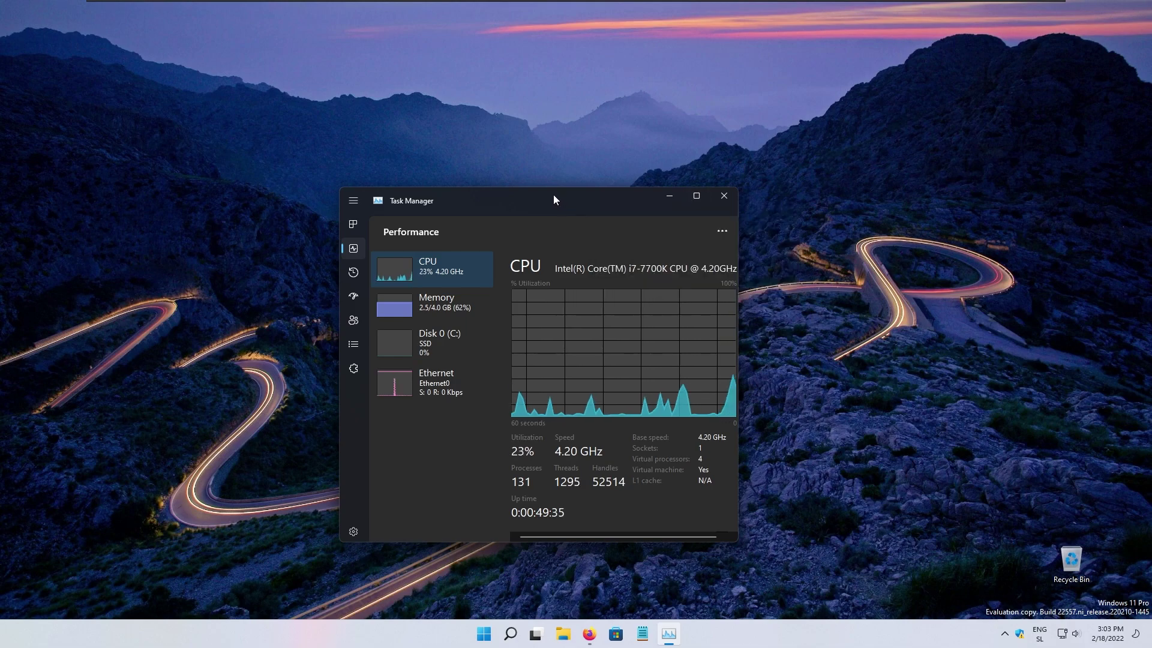
drag(552, 193, 395, 45)
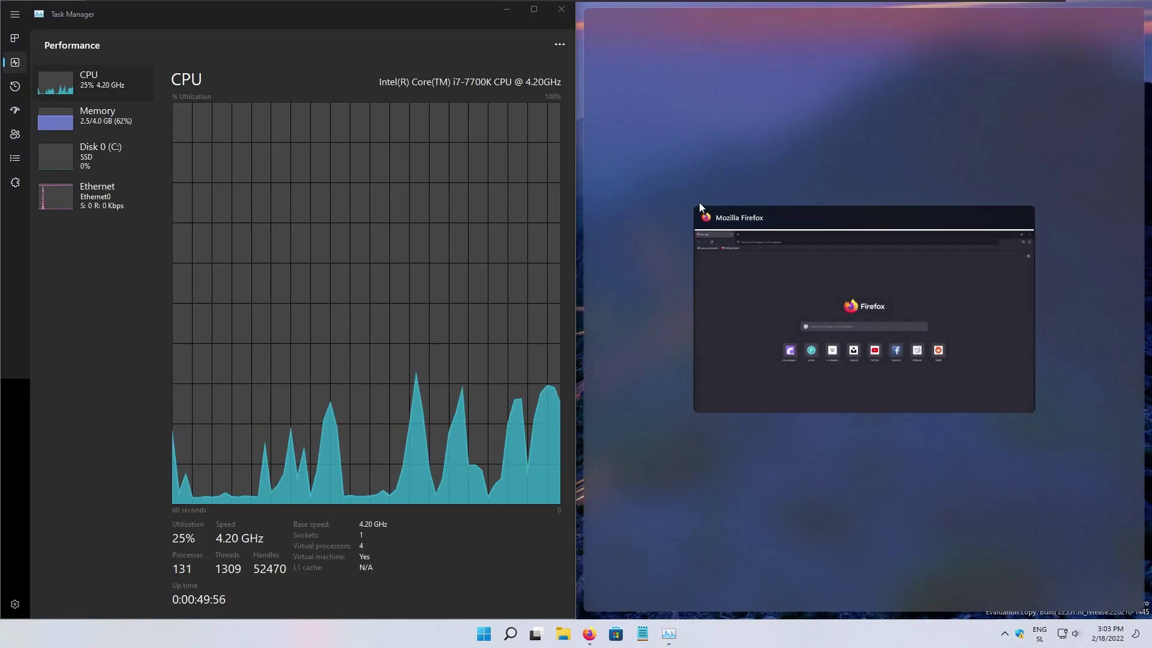
click(772, 272)
drag(1019, 14, 738, 39)
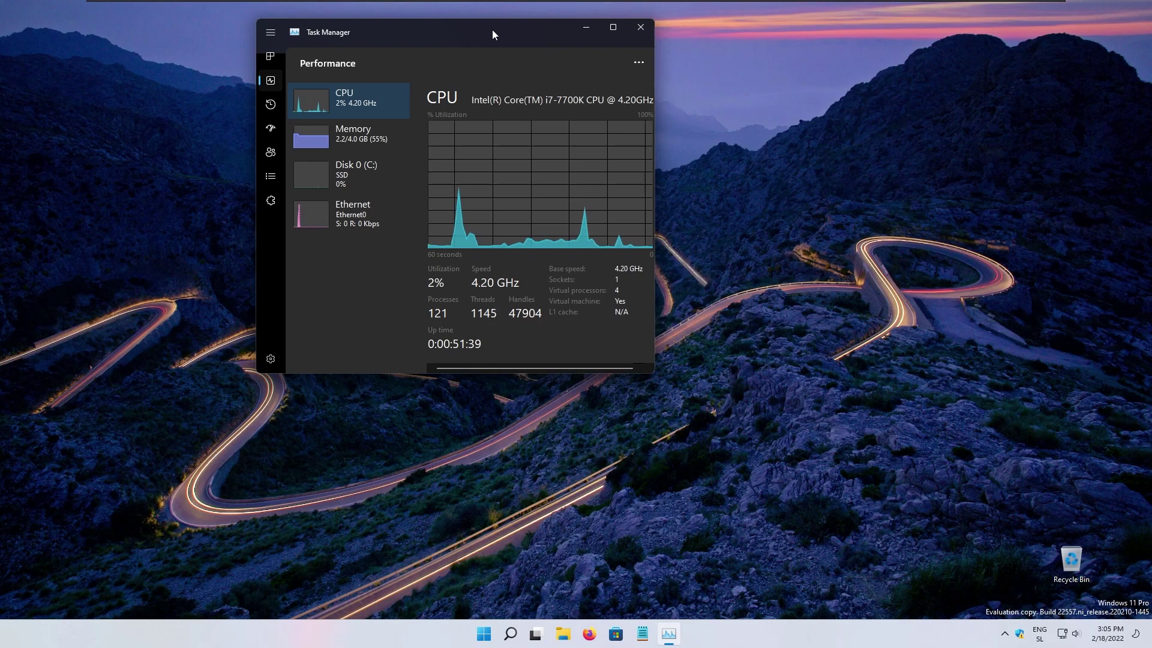
Move the Task Manager window, view its snap layouts, and snap it to the upper-left quarter of the screen.
drag(468, 28, 550, 122)
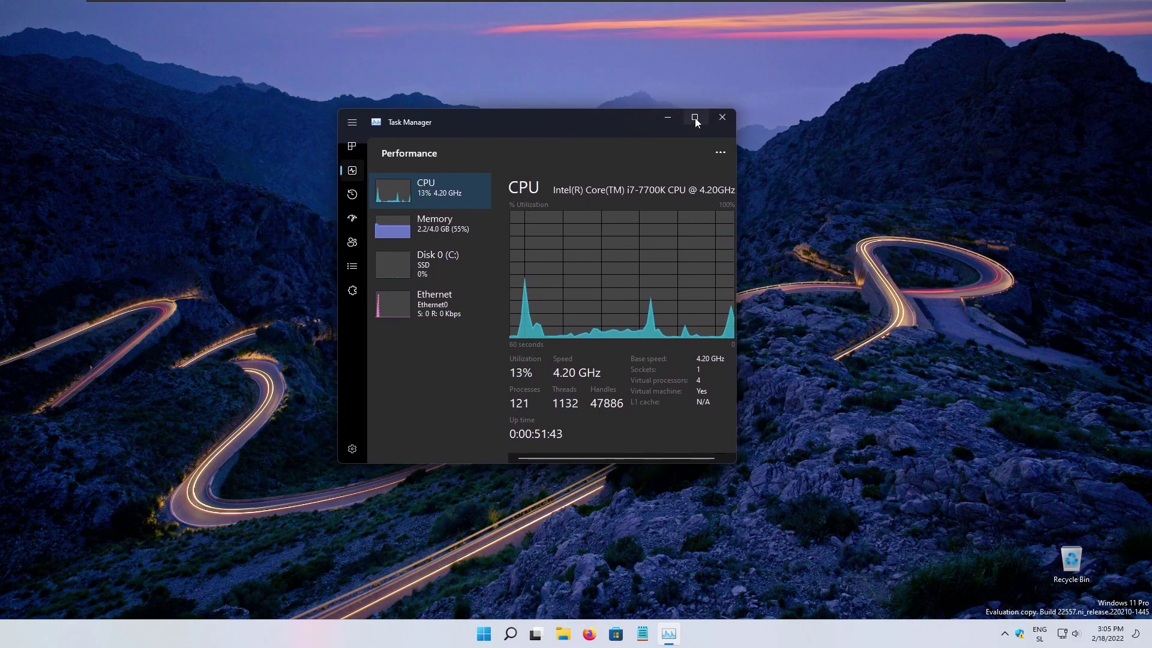
mouse_move(696, 122)
click(628, 144)
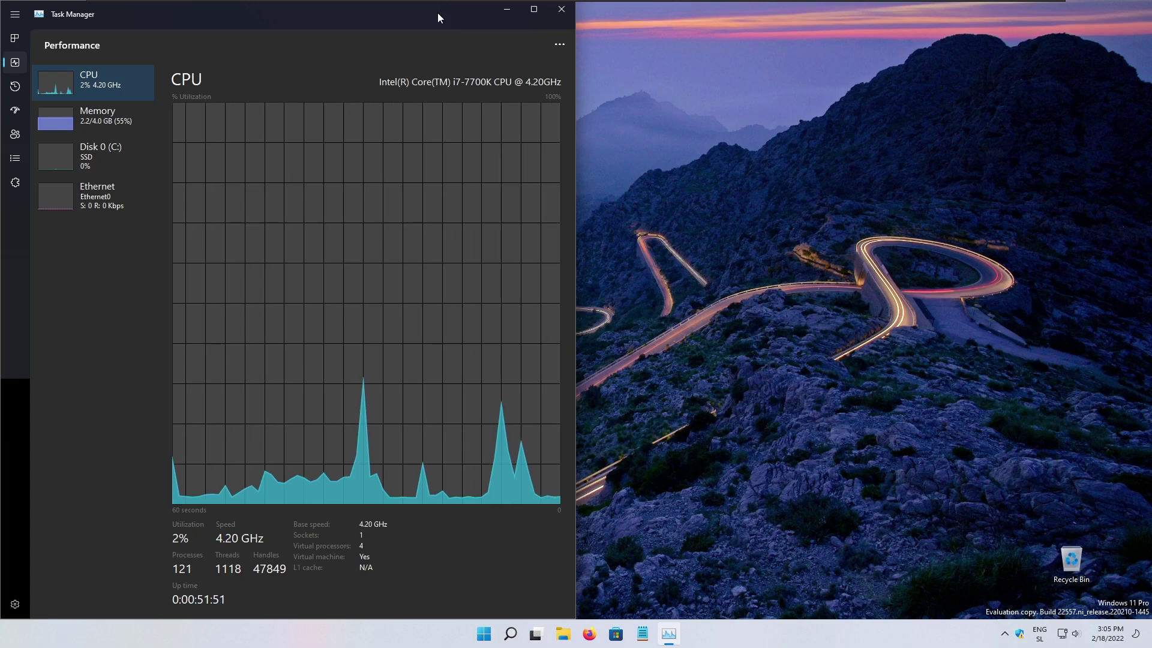
key(super+Up)
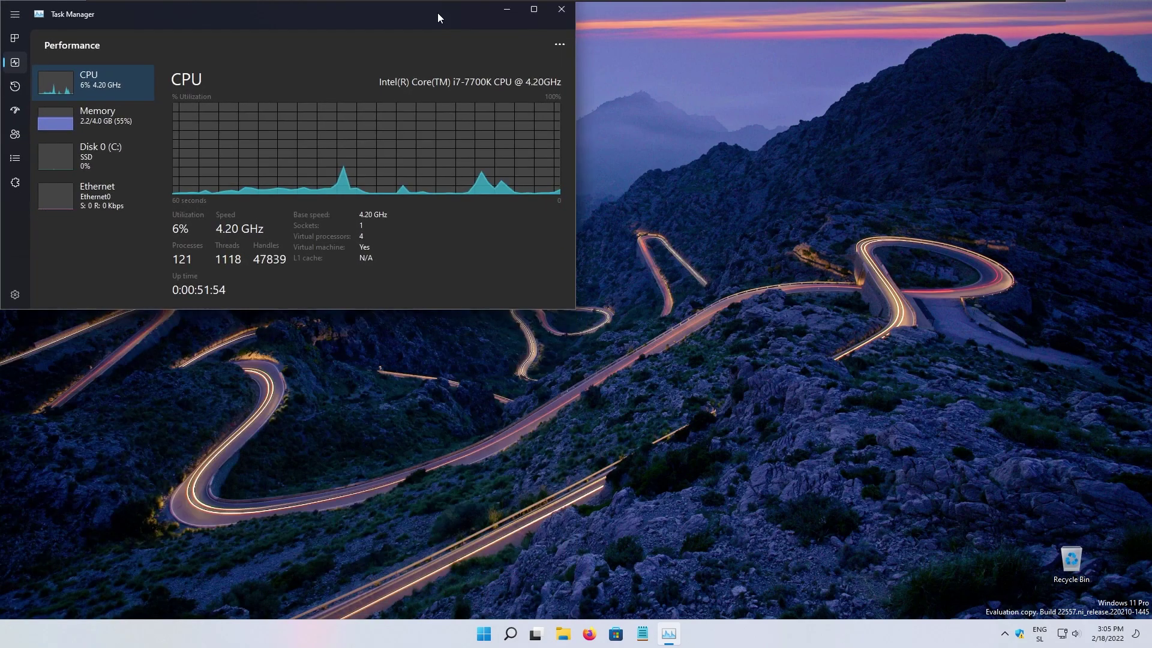
Snap Task Manager in turn to the right half, lower-left quarter, upper-right quarter and again the lower-left quarter of the screen.
key(super+Right)
key(super+Down)
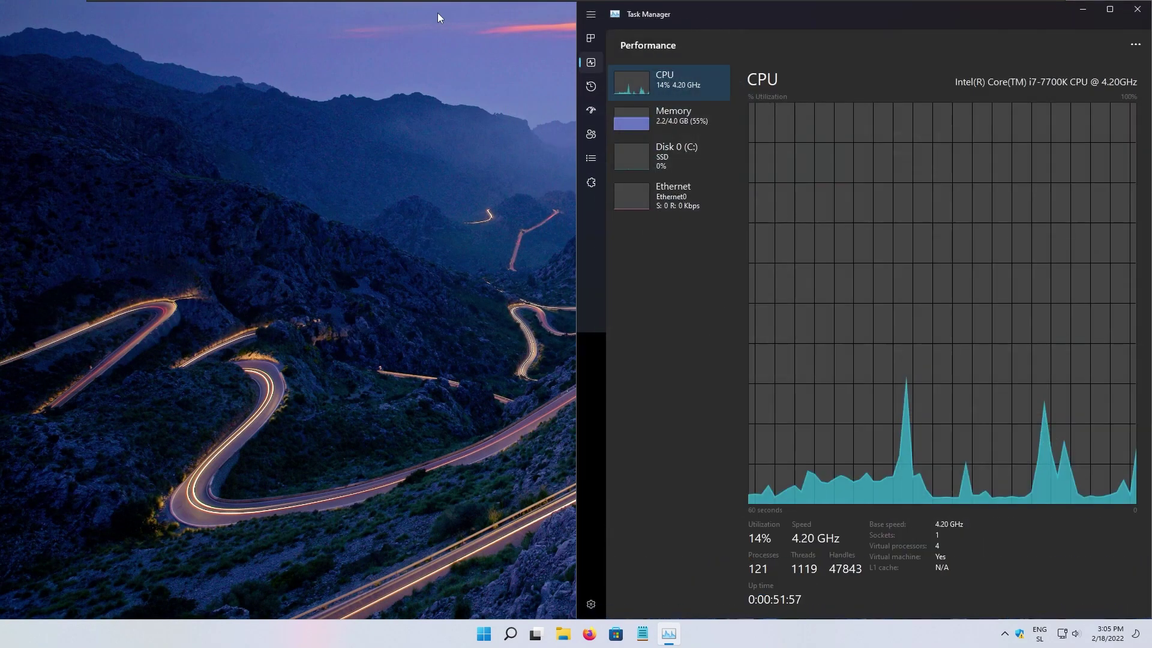
key(super+Down)
key(super+Left)
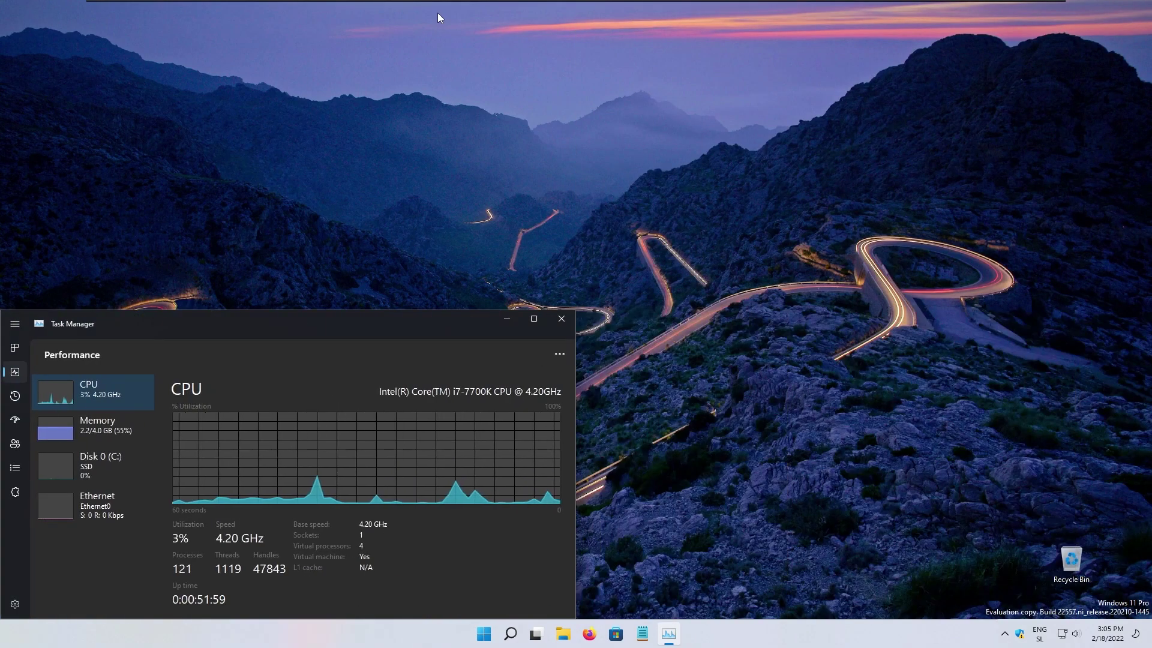
key(super+Up)
key(super+Up)
key(super+Right)
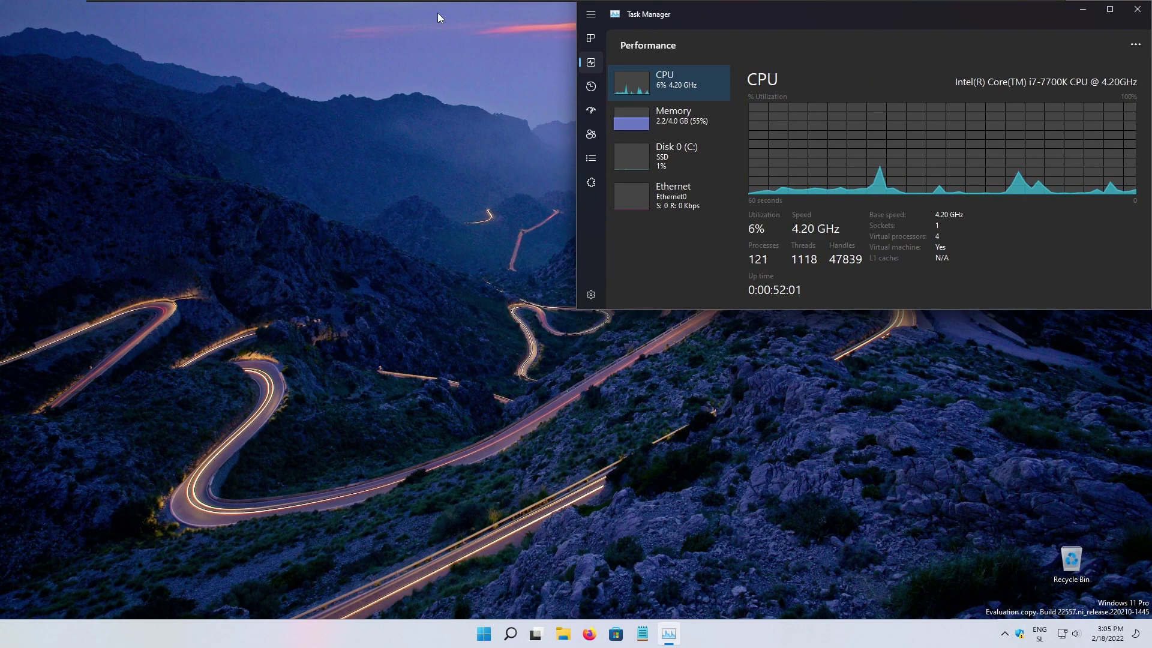
key(super+Down)
key(super+Down)
key(super+Left)
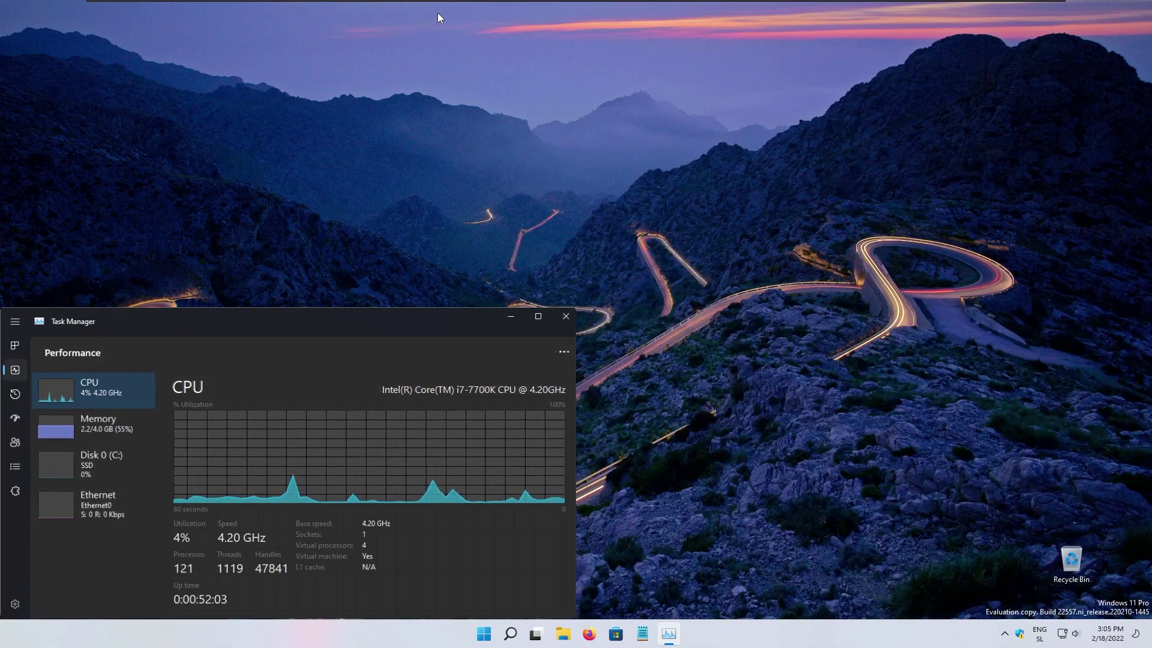
key(super+Up)
key(super+Up)
key(super+Up)
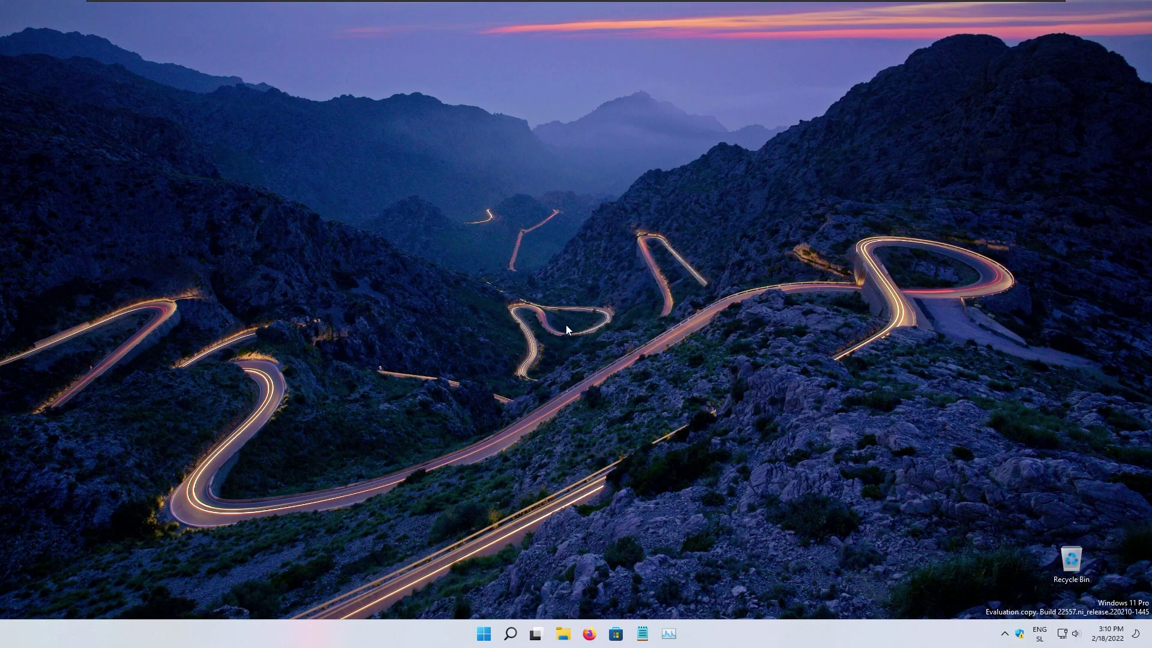
Check the Optimizations for windowed games option in the default graphics settings of Display, and close Settings.
right_click(588, 253)
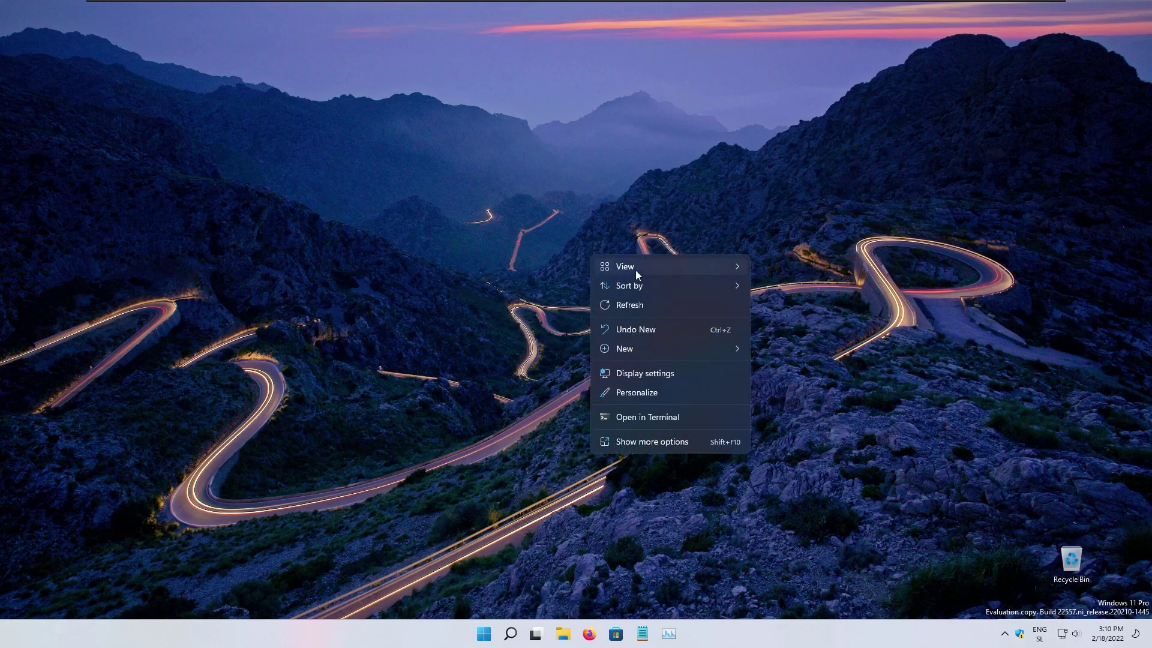
click(647, 373)
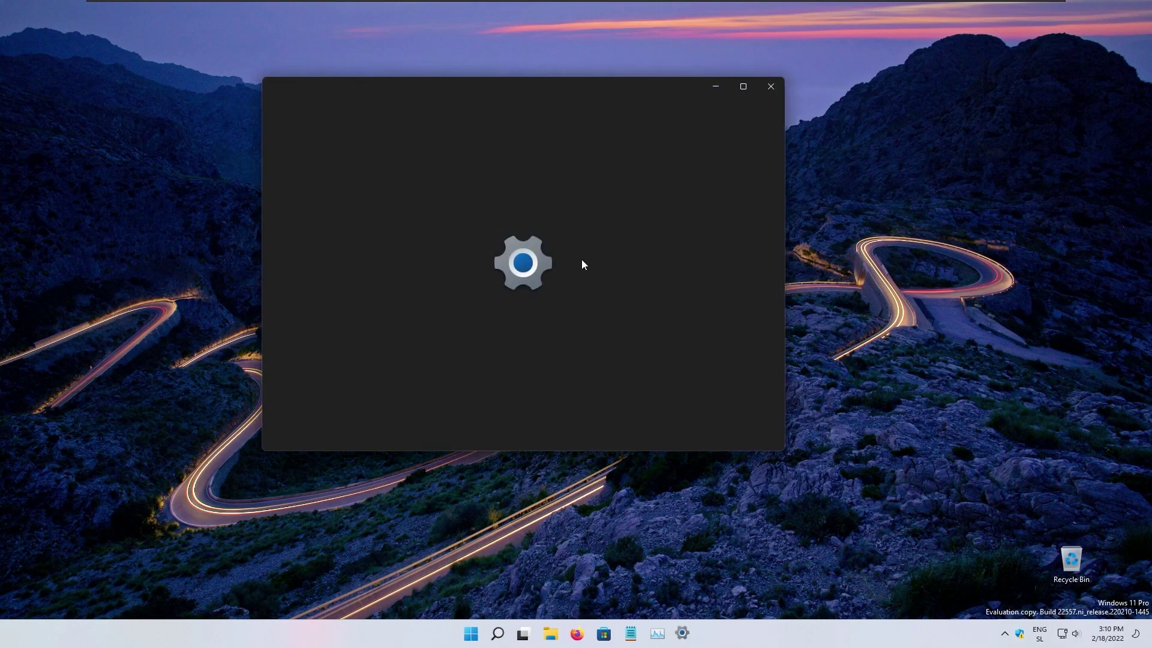
scroll(641, 282, down, 5)
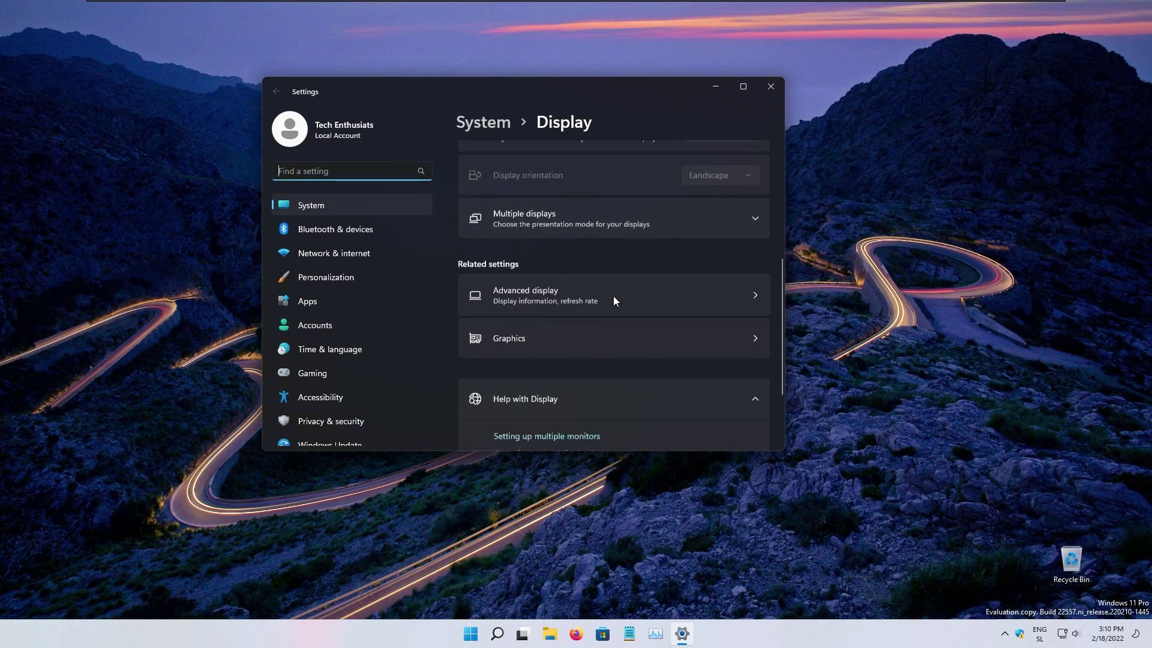
click(545, 309)
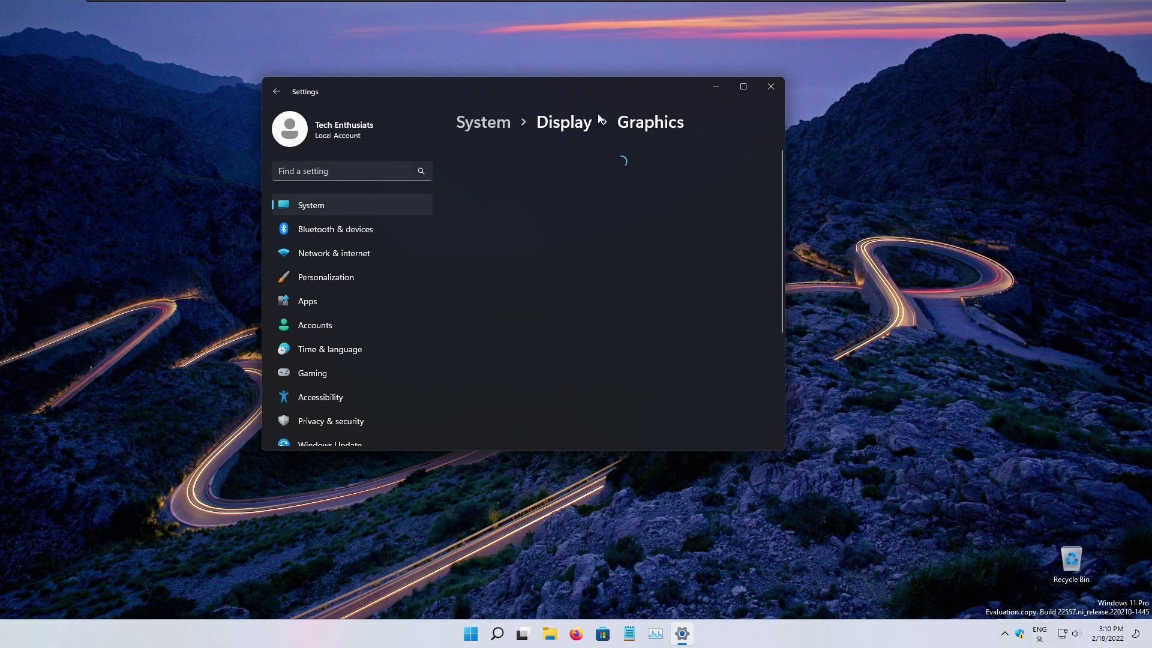
click(506, 183)
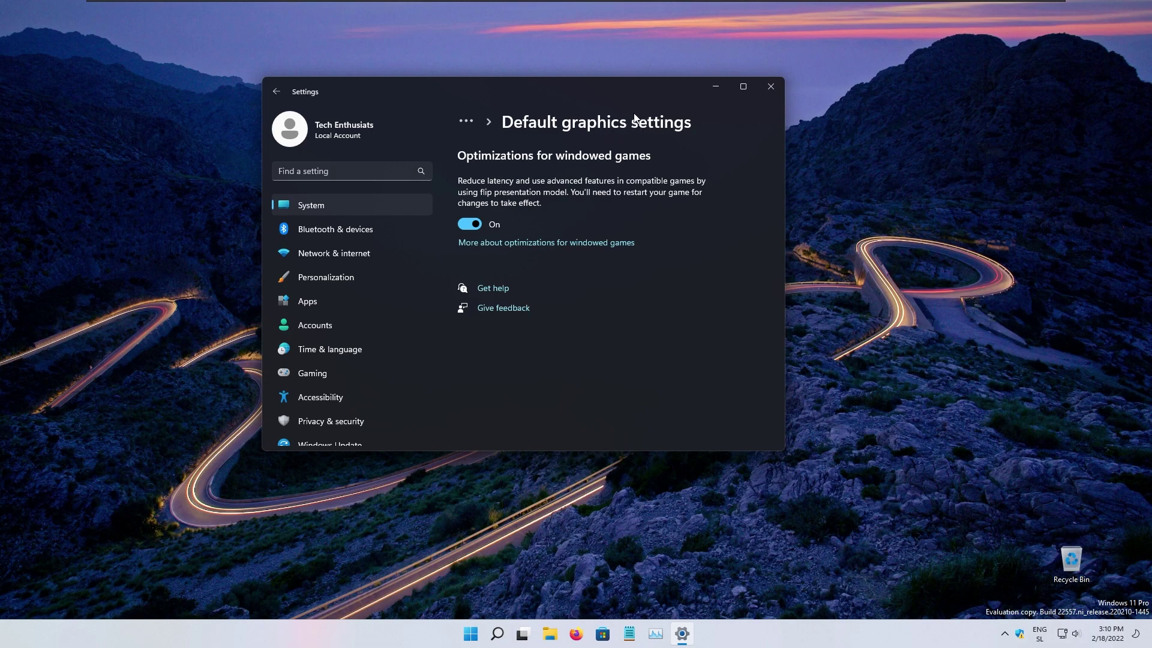
key(alt+F4)
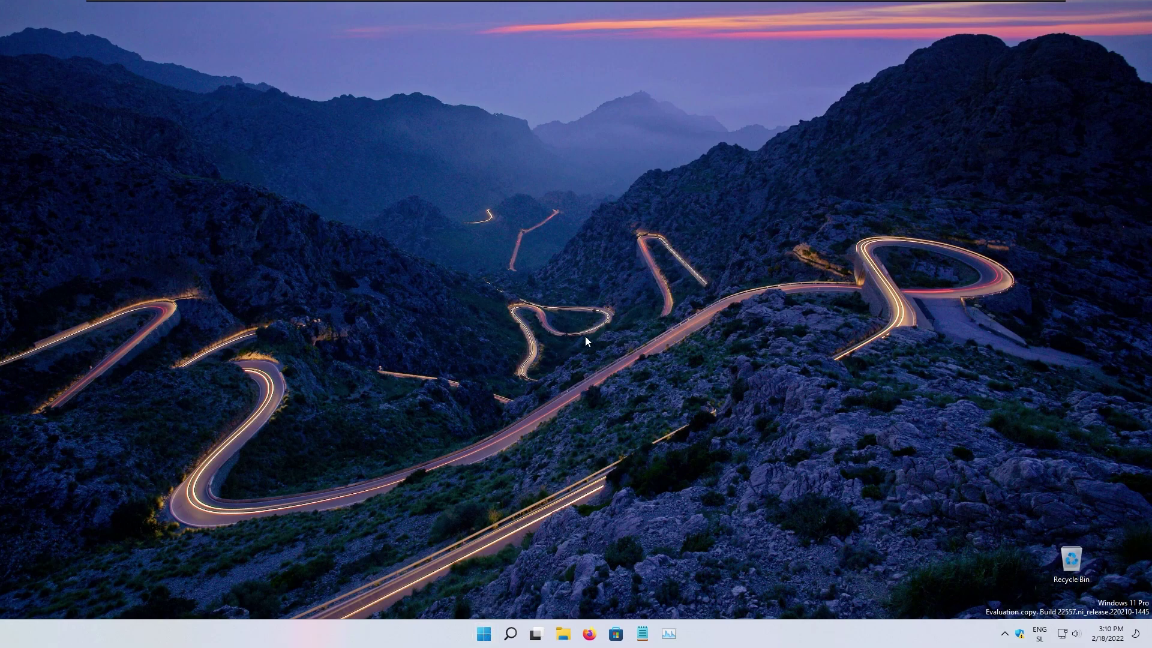
Search for and open the Run dialog, and move it to the middle of the desktop.
click(484, 633)
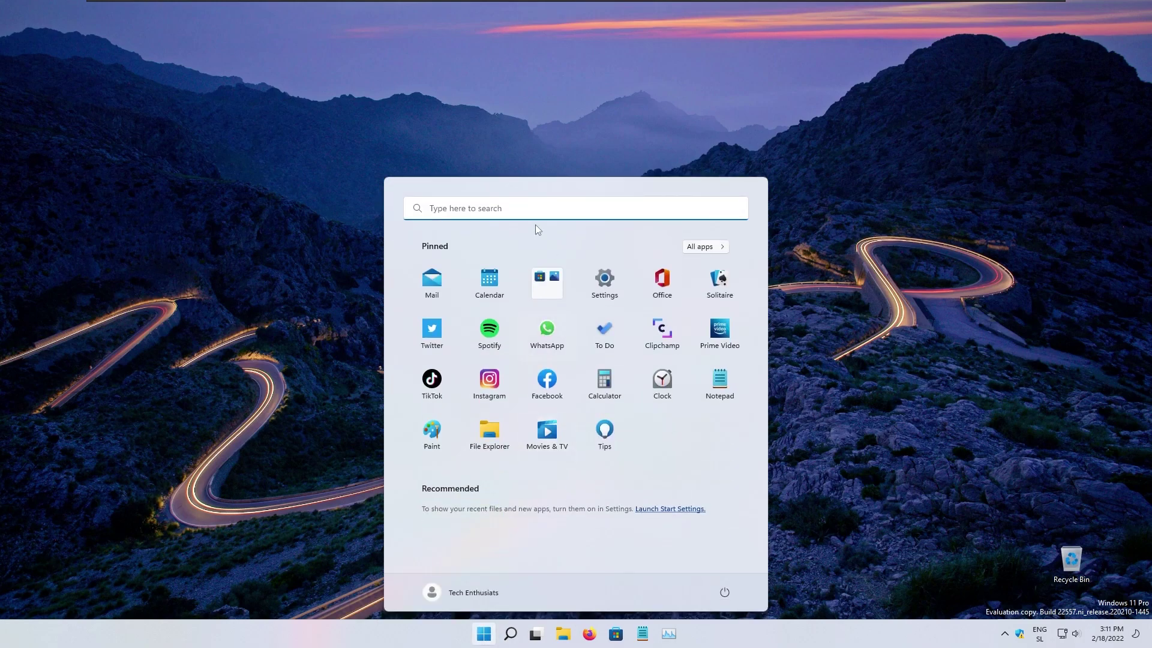
text(run)
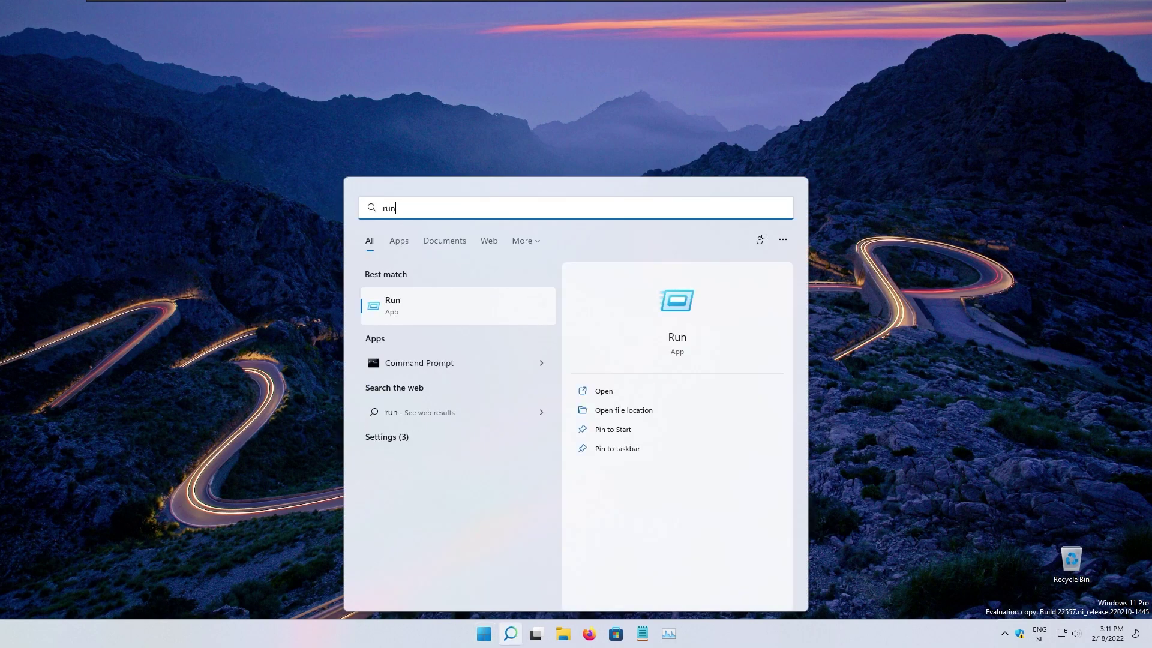
key(Return)
drag(168, 503, 534, 355)
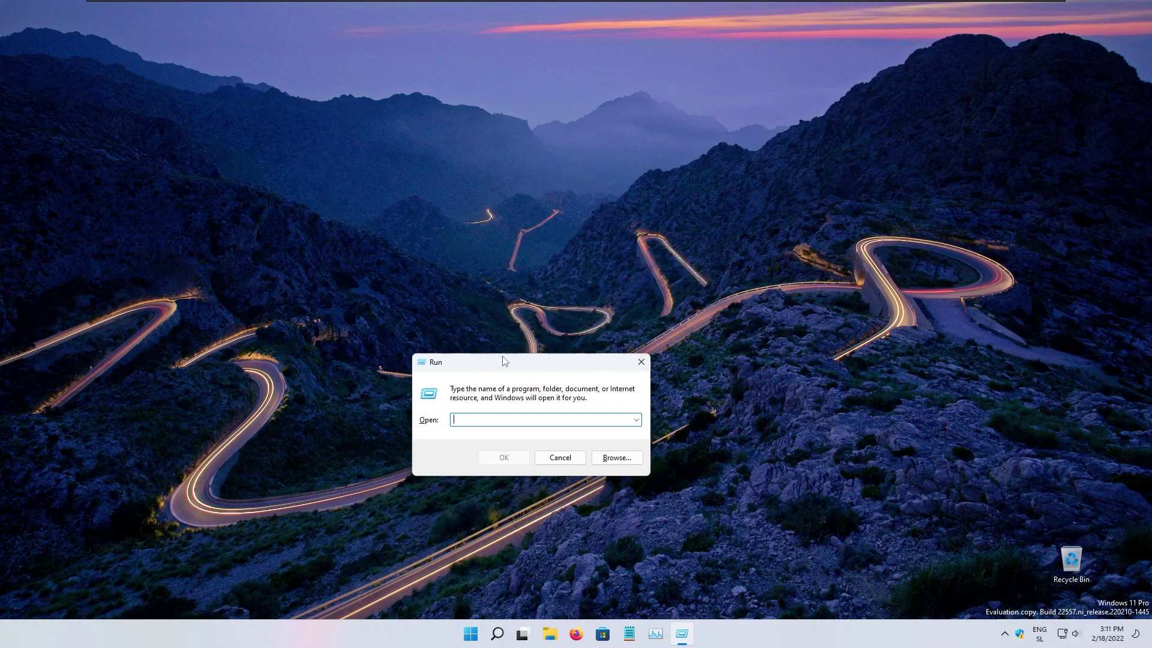
drag(506, 368, 575, 246)
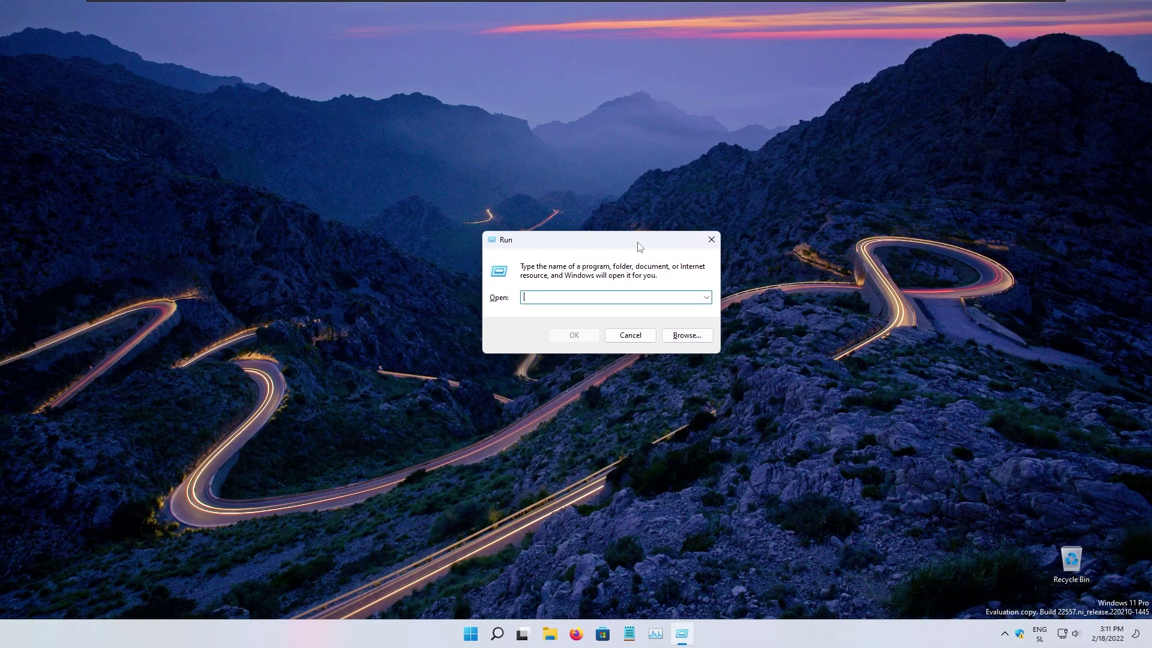
Turn on the accent color for title bars and windows borders in Settings, and place the Run dialog to the right of the Settings window.
click(471, 633)
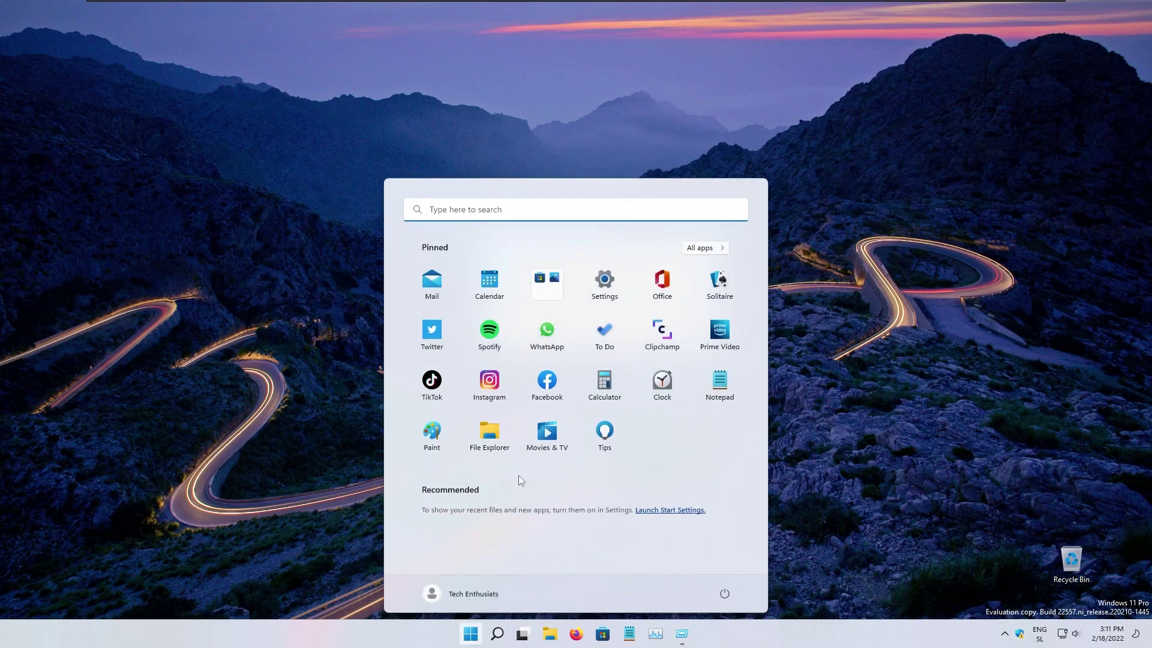
click(604, 277)
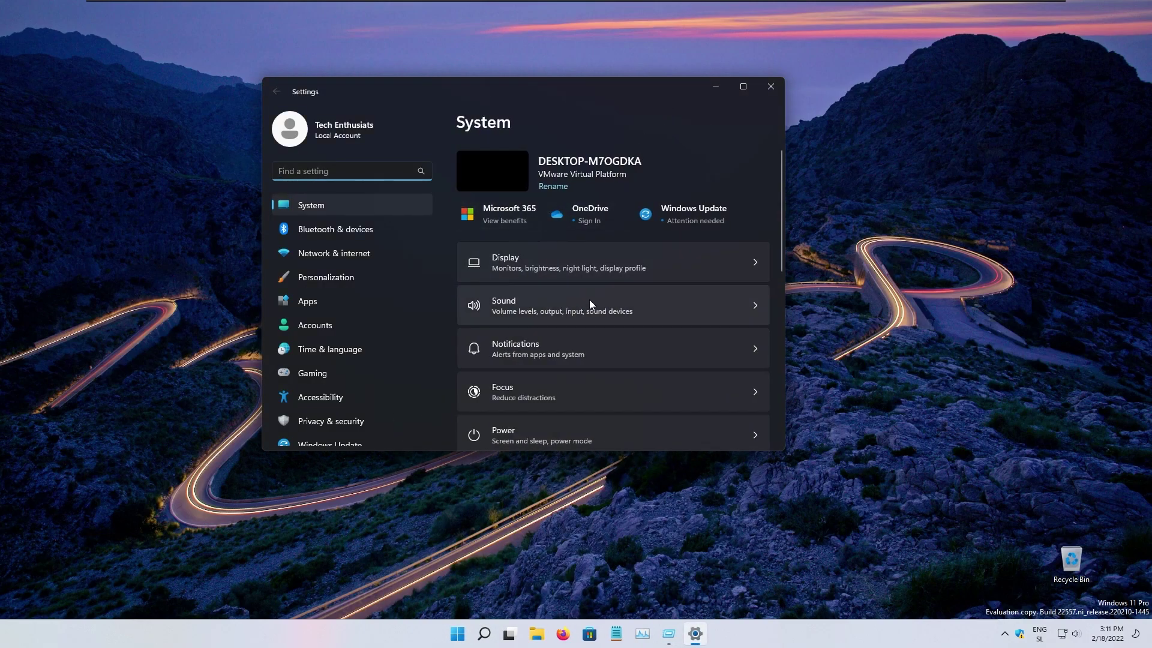
click(365, 278)
scroll(576, 312, down, 5)
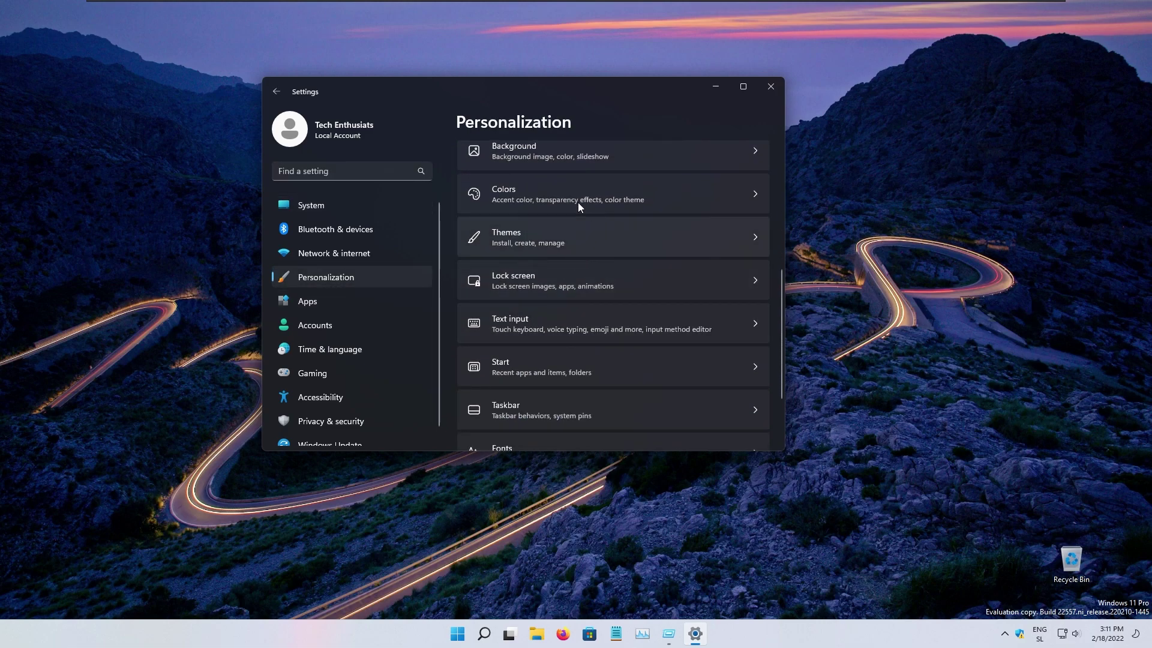
click(567, 196)
scroll(618, 300, down, 5)
scroll(624, 236, down, 5)
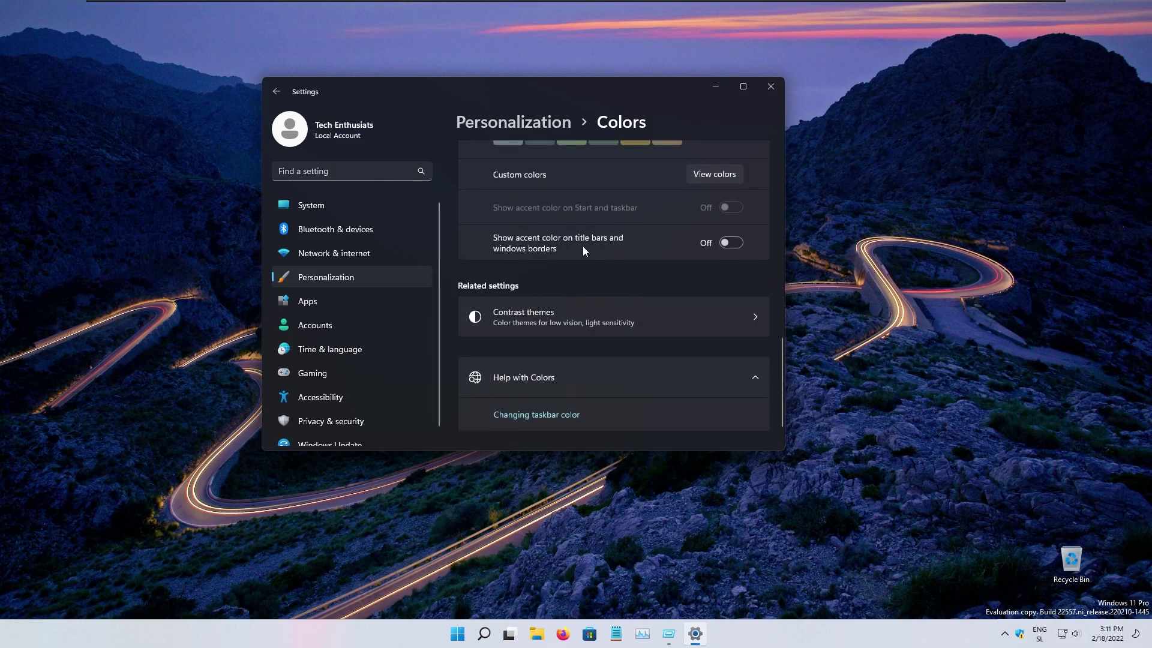
click(732, 243)
key(super+r)
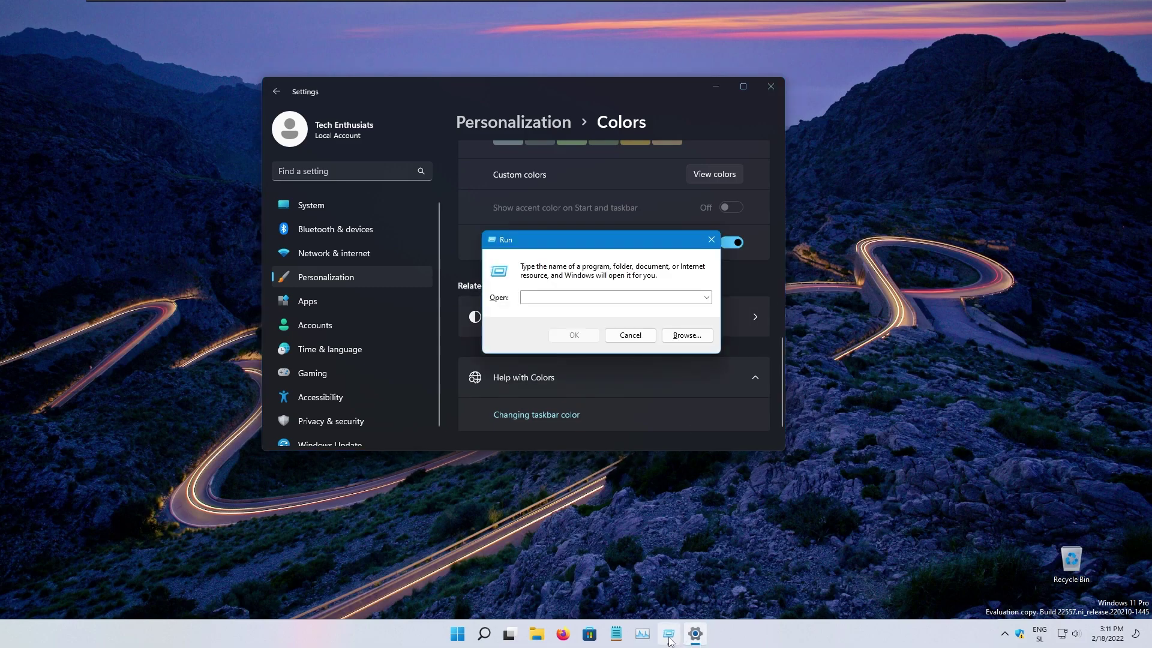
drag(592, 246, 855, 333)
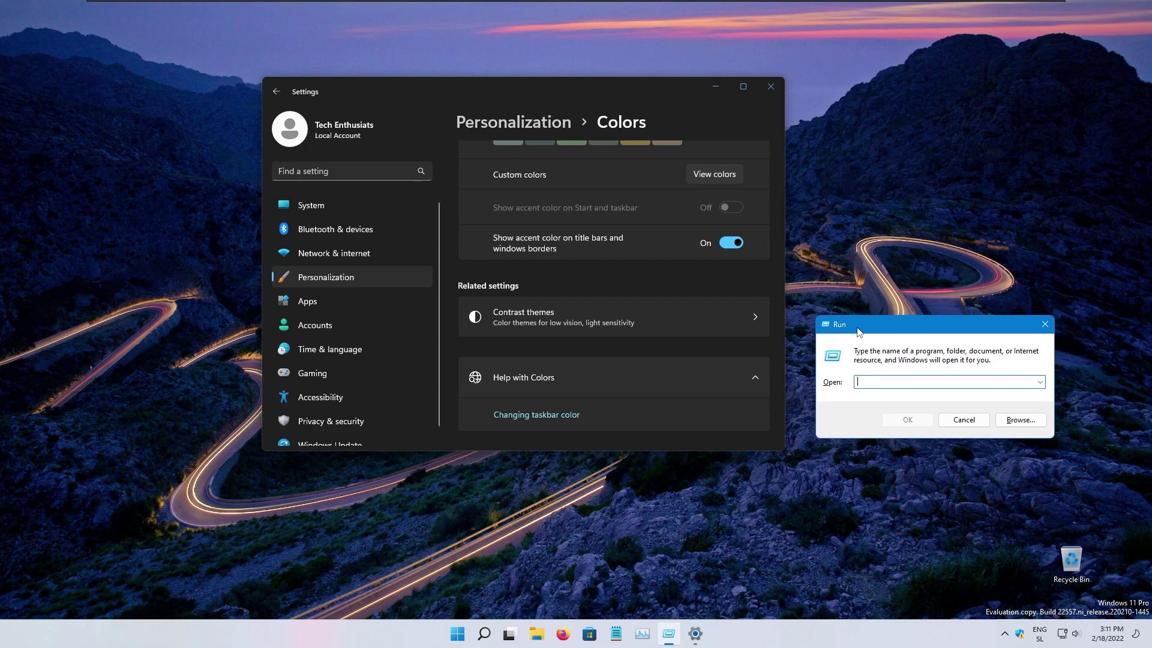